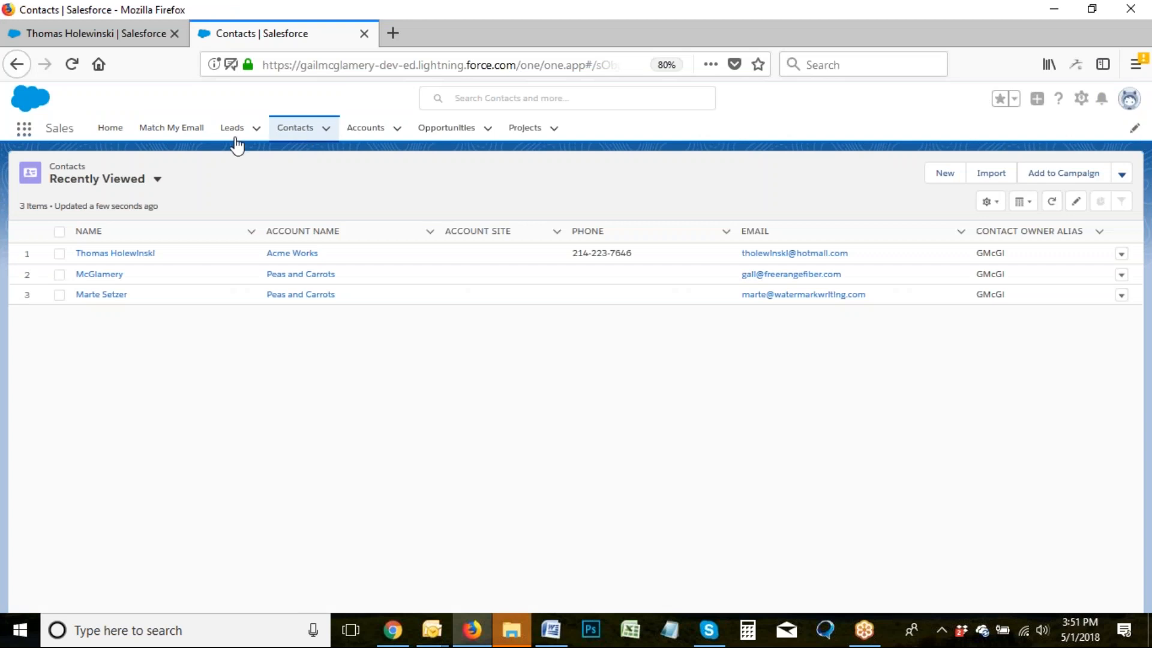
# Open the contact's record and scroll down to its logged emails, then back to the top.
pyautogui.click(108, 253)
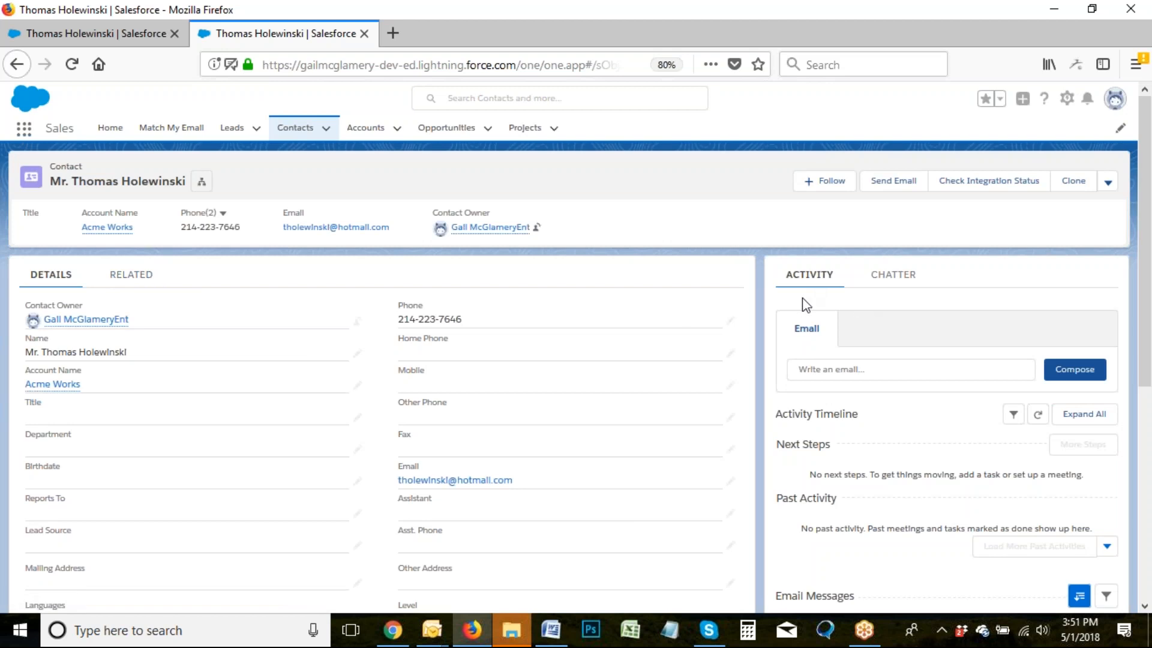
pyautogui.scroll(-2, 869, 547)
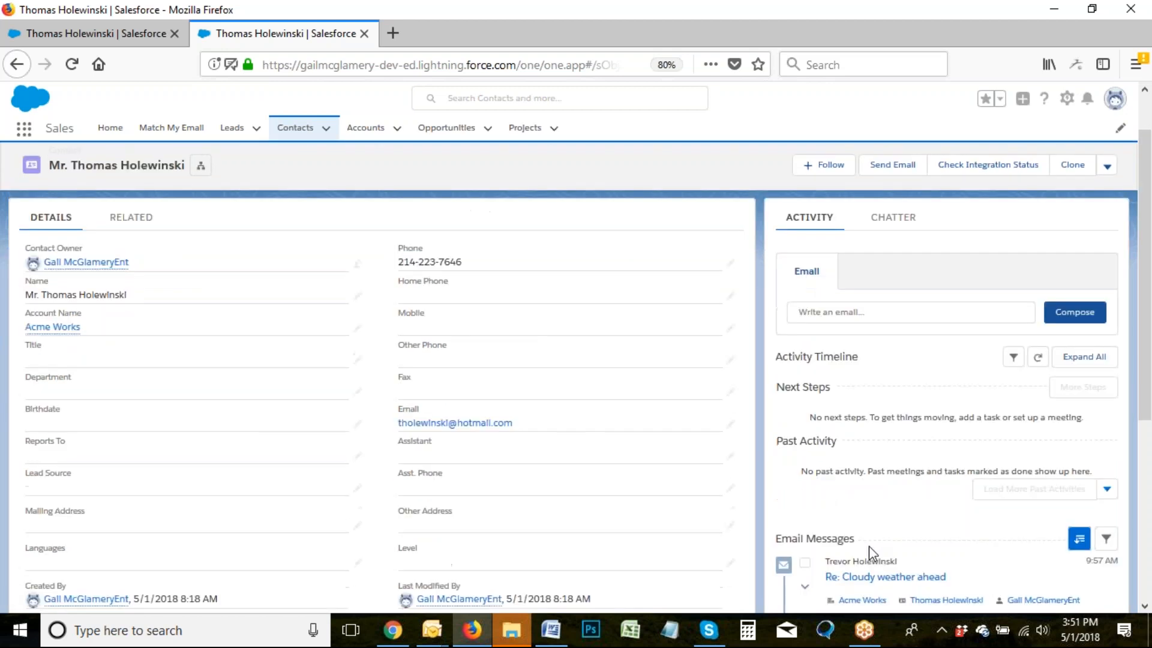
pyautogui.scroll(-3, 869, 546)
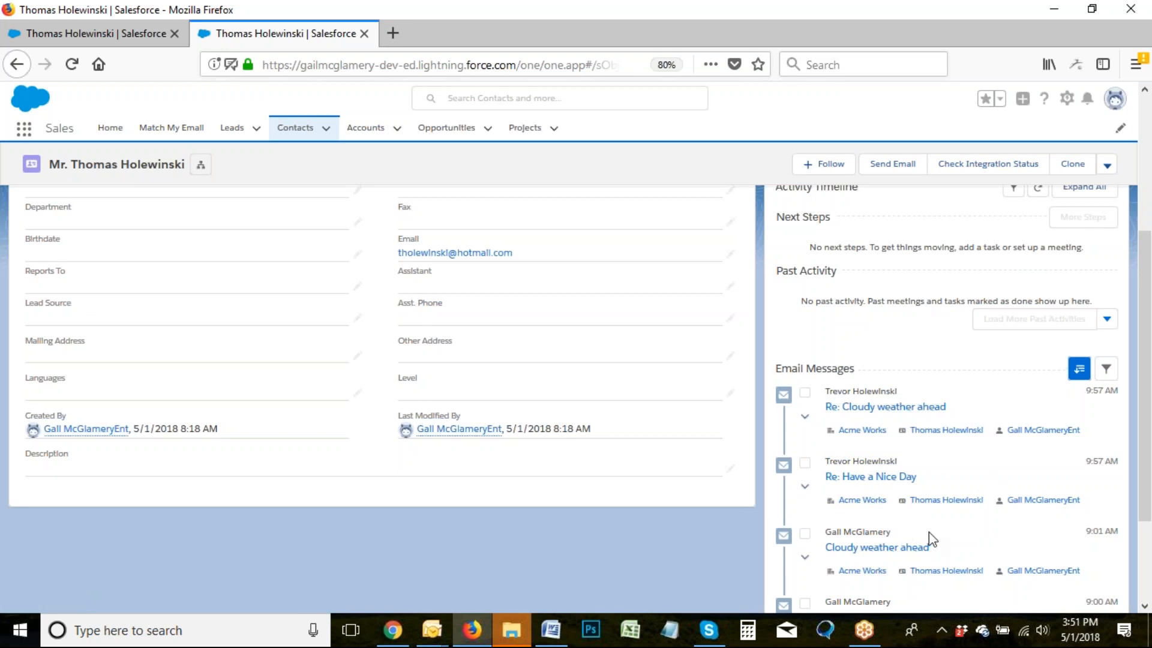
pyautogui.scroll(4, 930, 540)
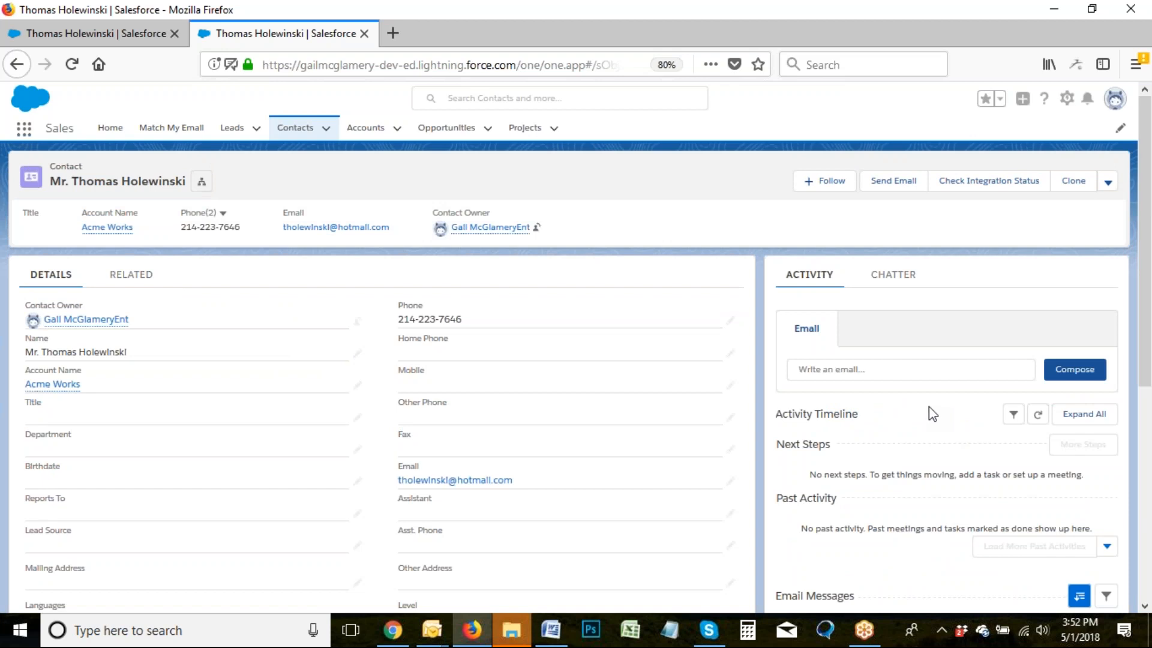
pyautogui.click(1066, 99)
pyautogui.click(1008, 197)
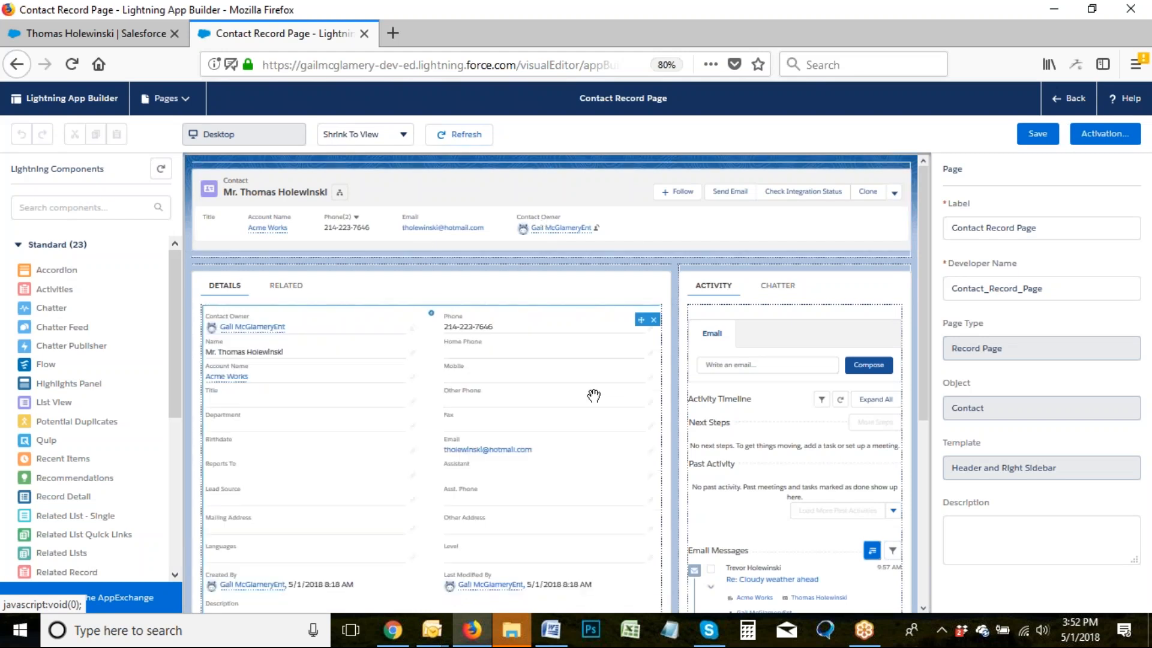
pyautogui.click(503, 200)
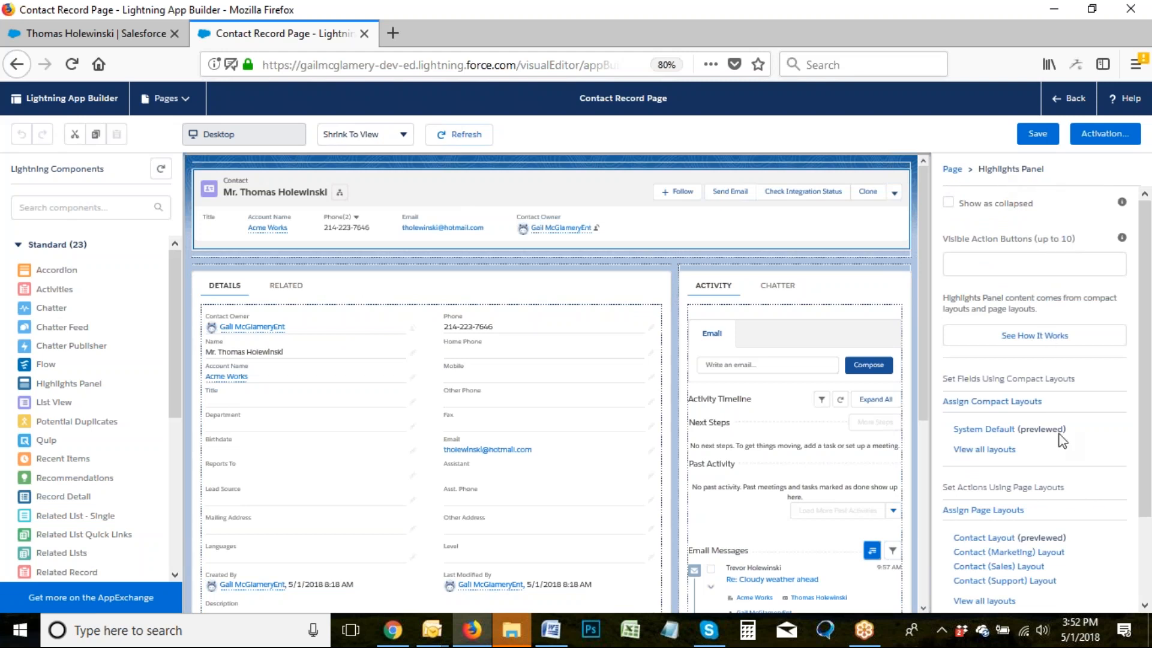
pyautogui.click(385, 292)
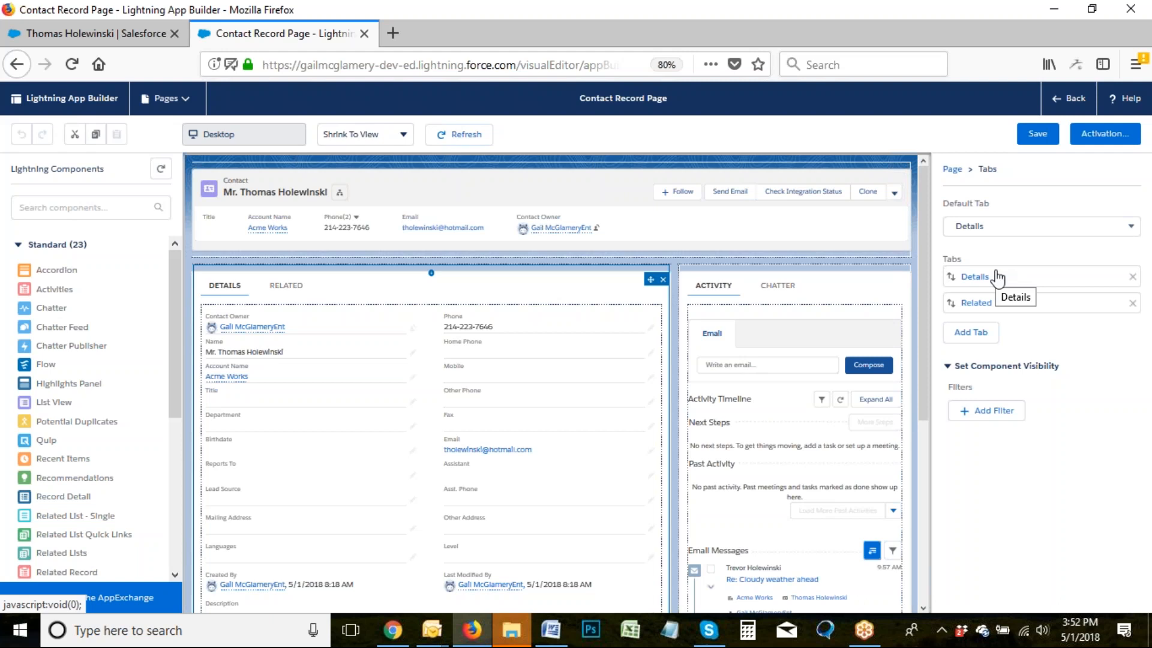
pyautogui.click(823, 286)
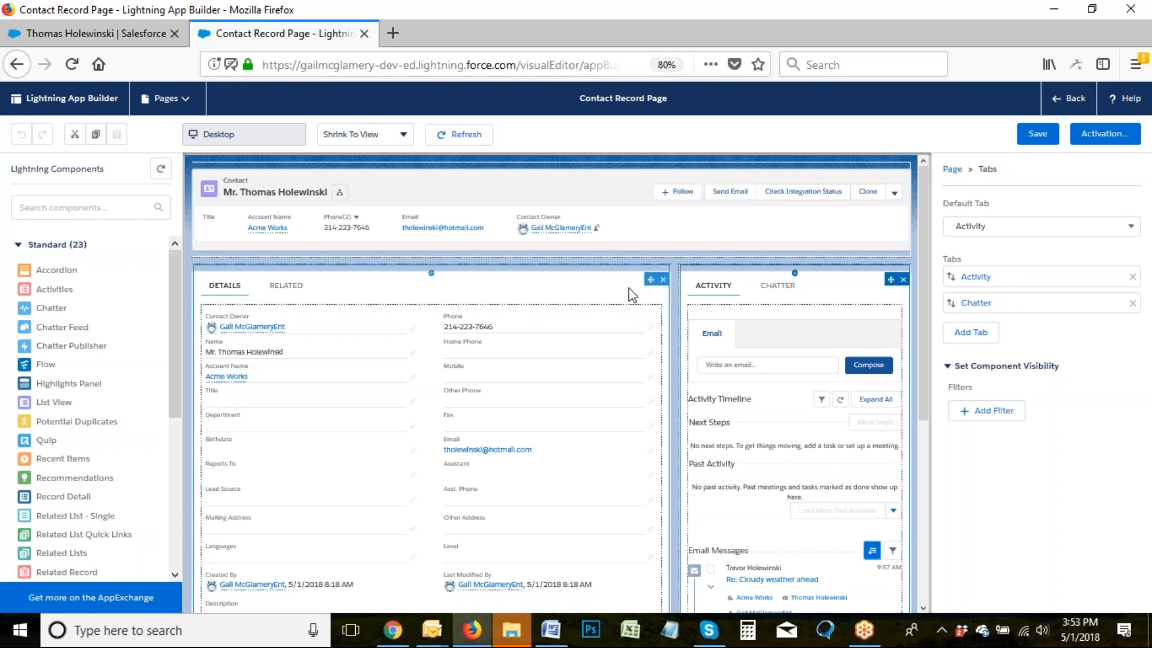
pyautogui.click(1071, 99)
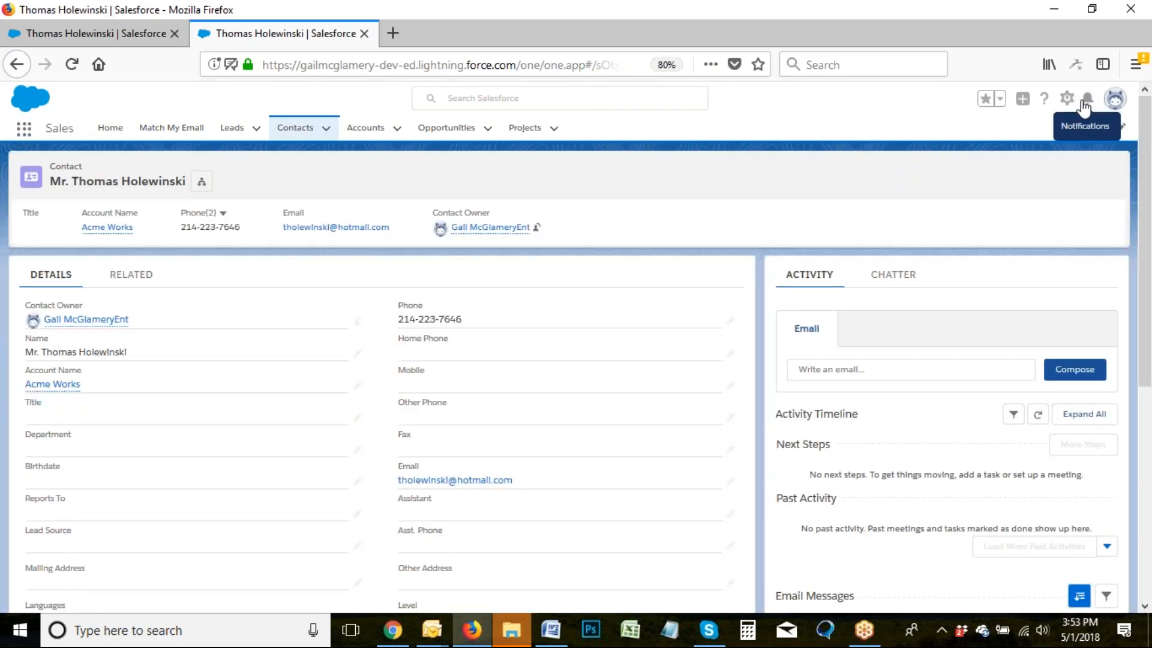
# Close the notifications panel and go to Setup from the gear menu.
pyautogui.click(1088, 99)
pyautogui.click(1116, 133)
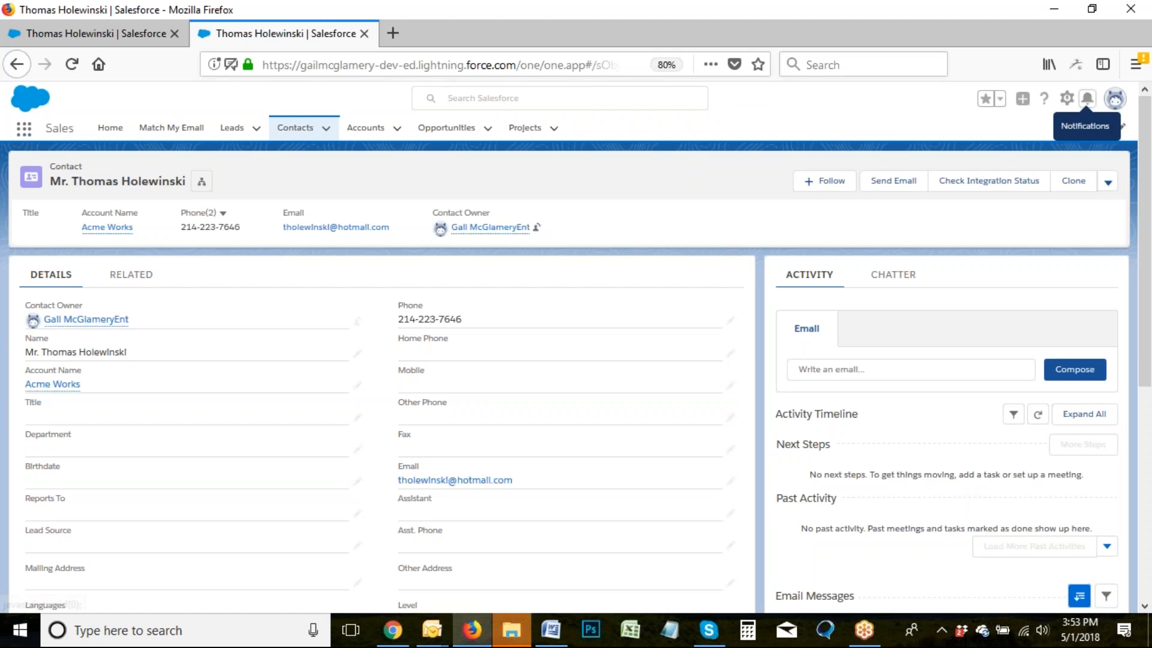
pyautogui.click(1067, 102)
pyautogui.click(1020, 137)
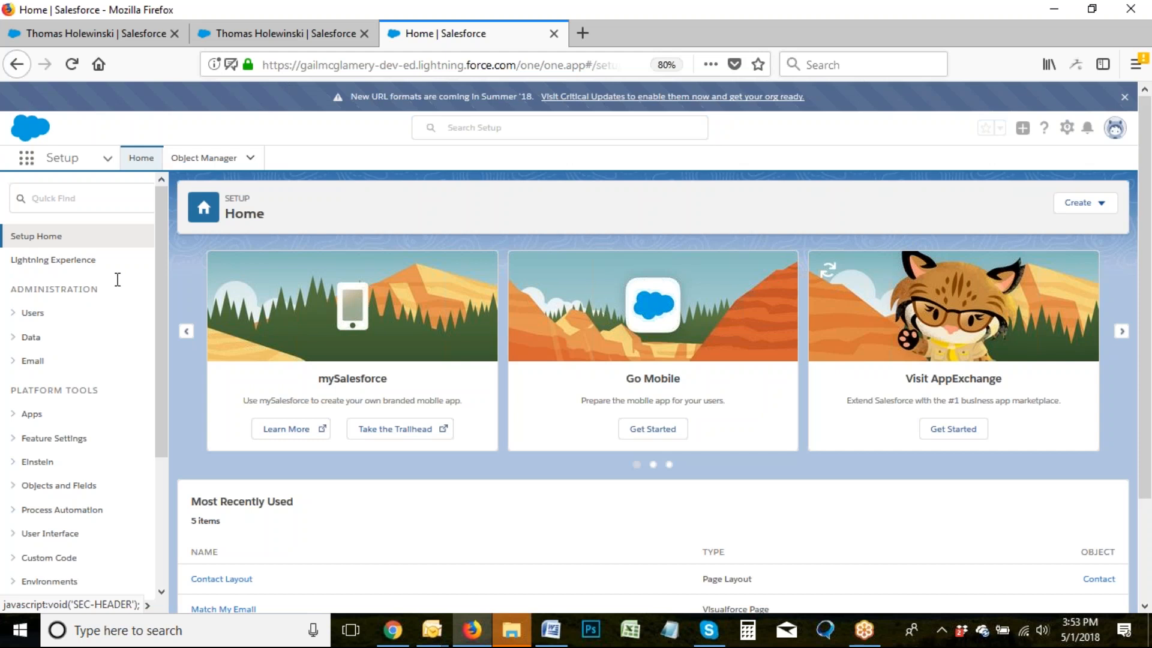
# In Object Manager, open Contact's Lightning Record Pages and start a new page.
pyautogui.click(13, 488)
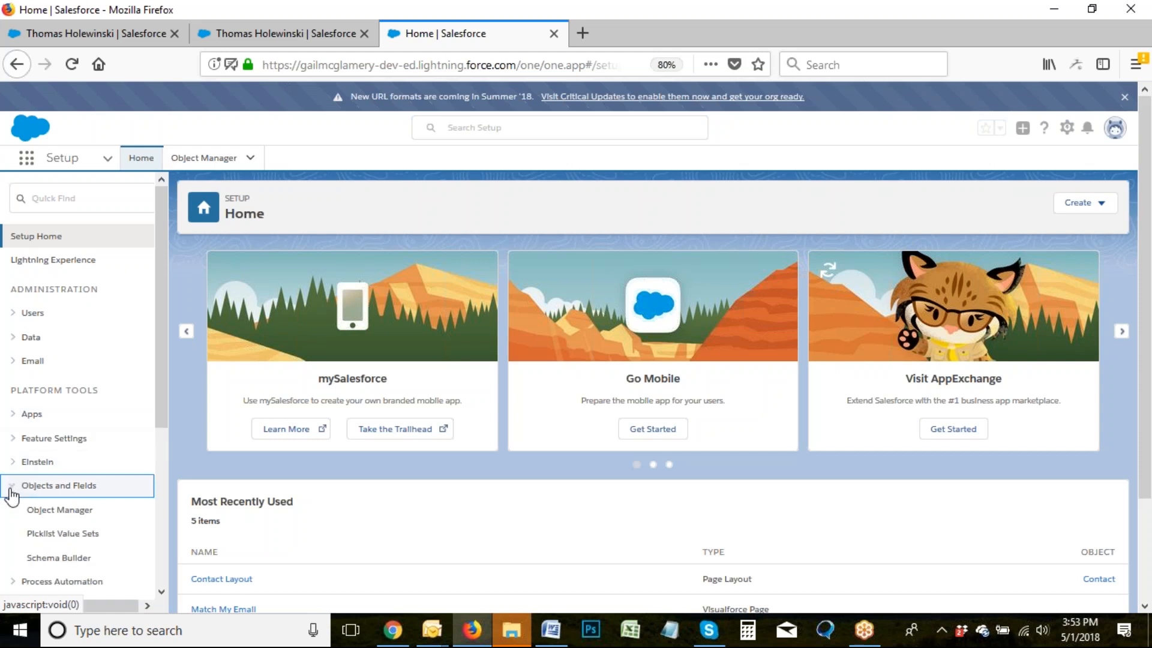
pyautogui.click(57, 518)
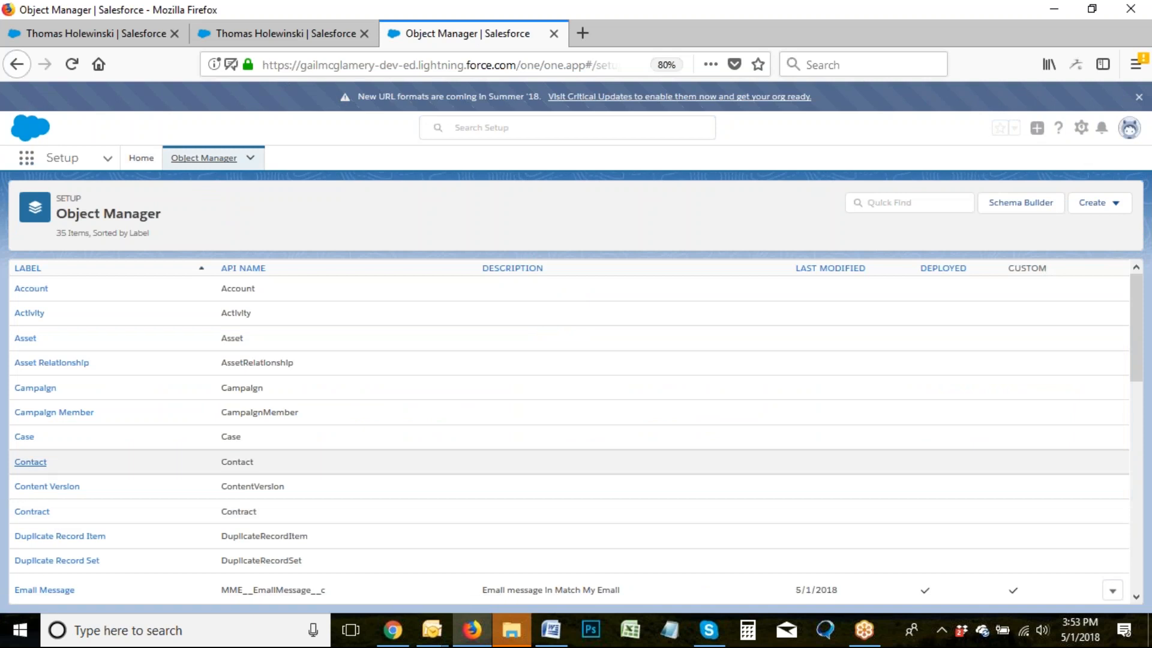
pyautogui.click(30, 462)
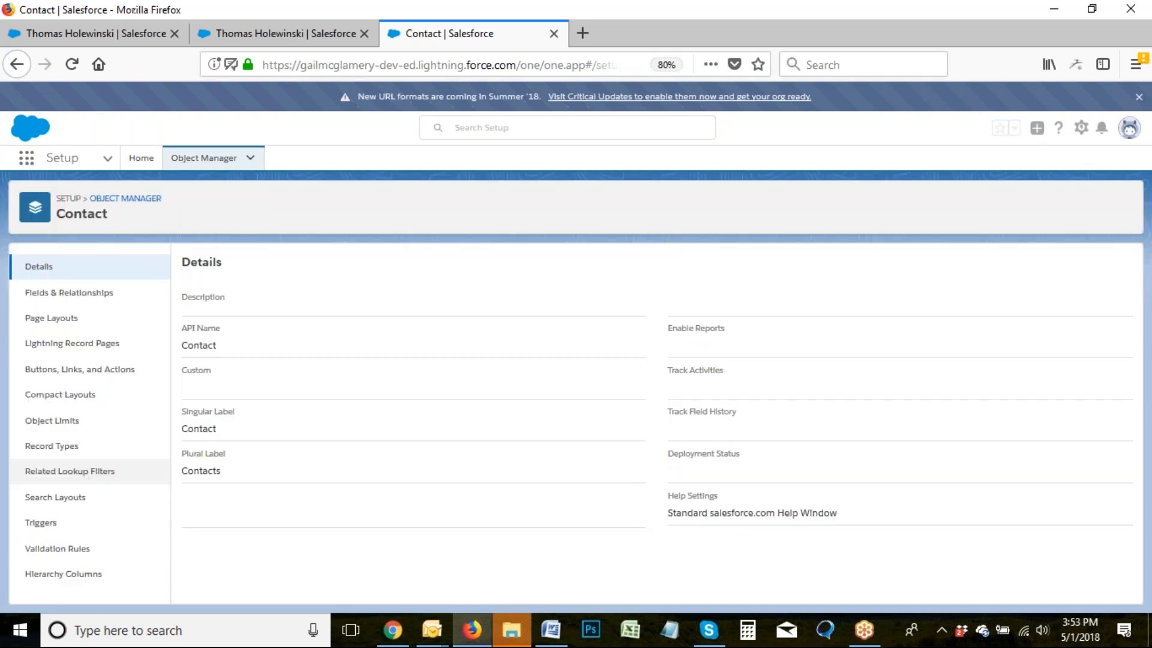
pyautogui.click(62, 346)
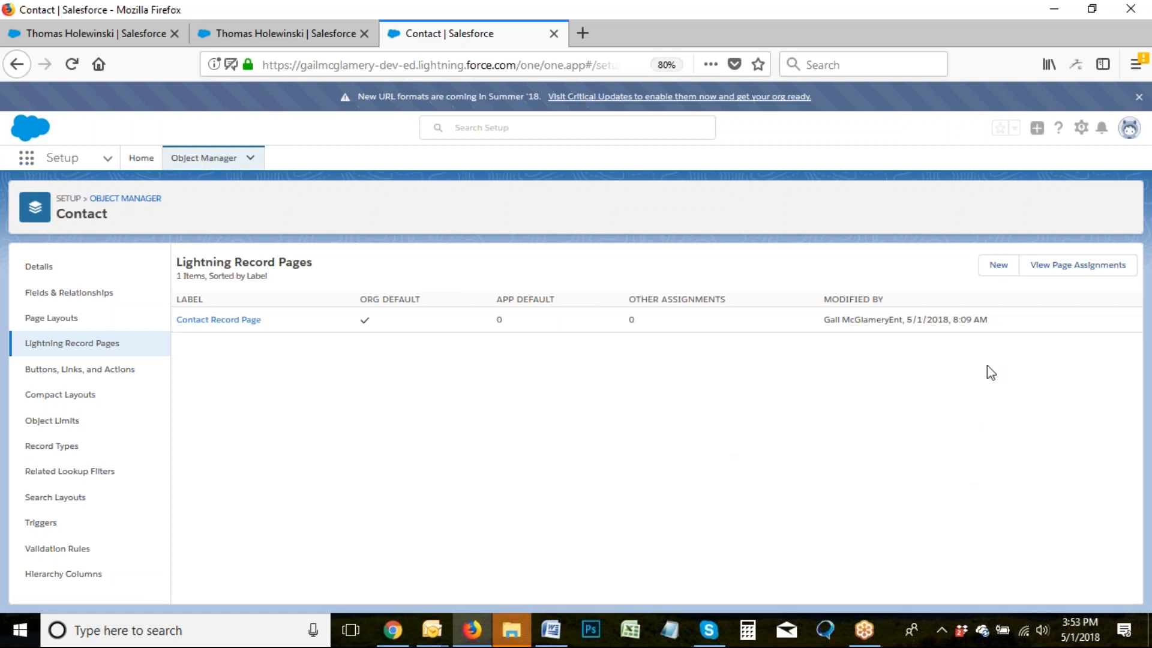
pyautogui.click(999, 267)
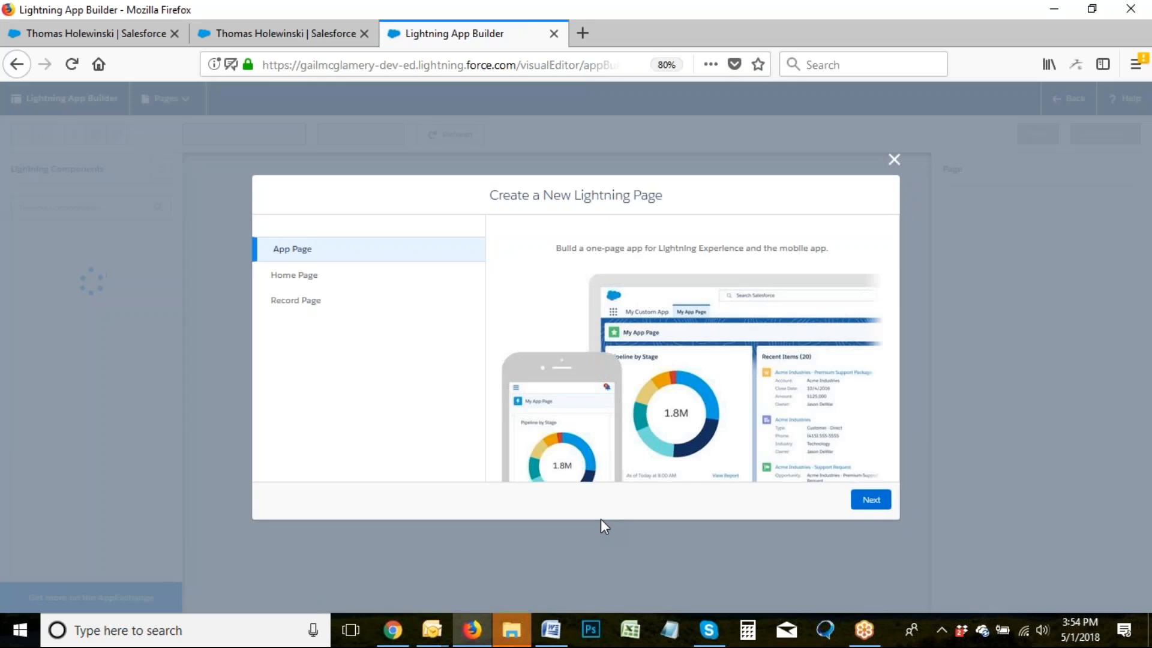
# Create a Contact record page labelled 'Optimized Contact Layout' using the Header and Left Sidebar template.
pyautogui.click(286, 307)
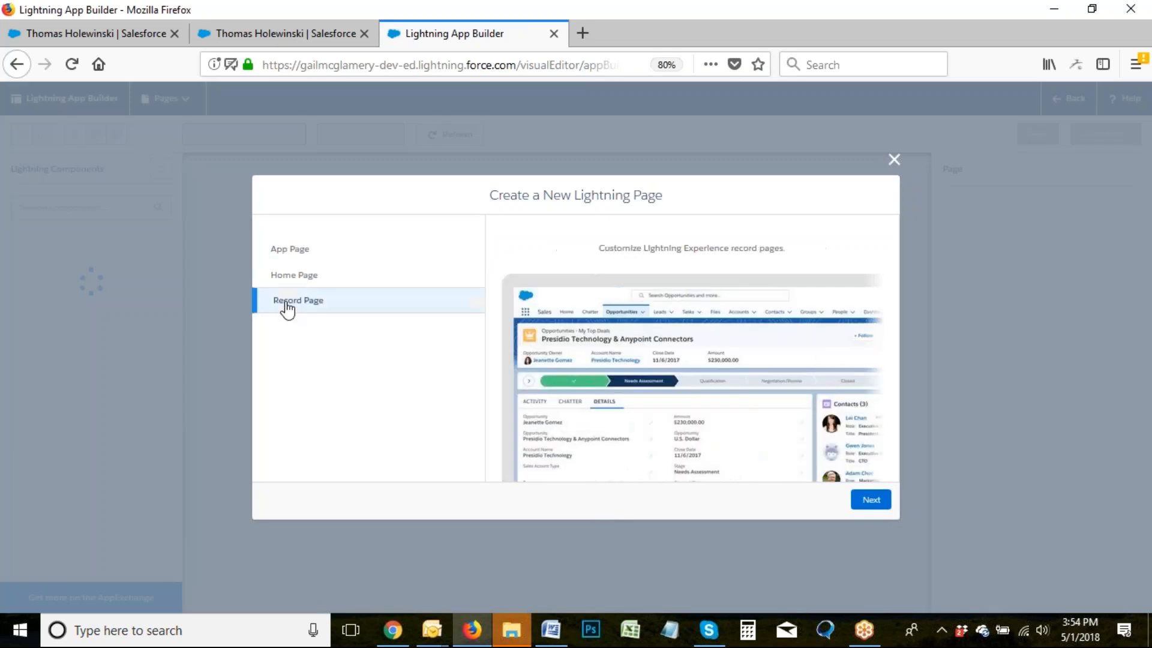
pyautogui.click(876, 504)
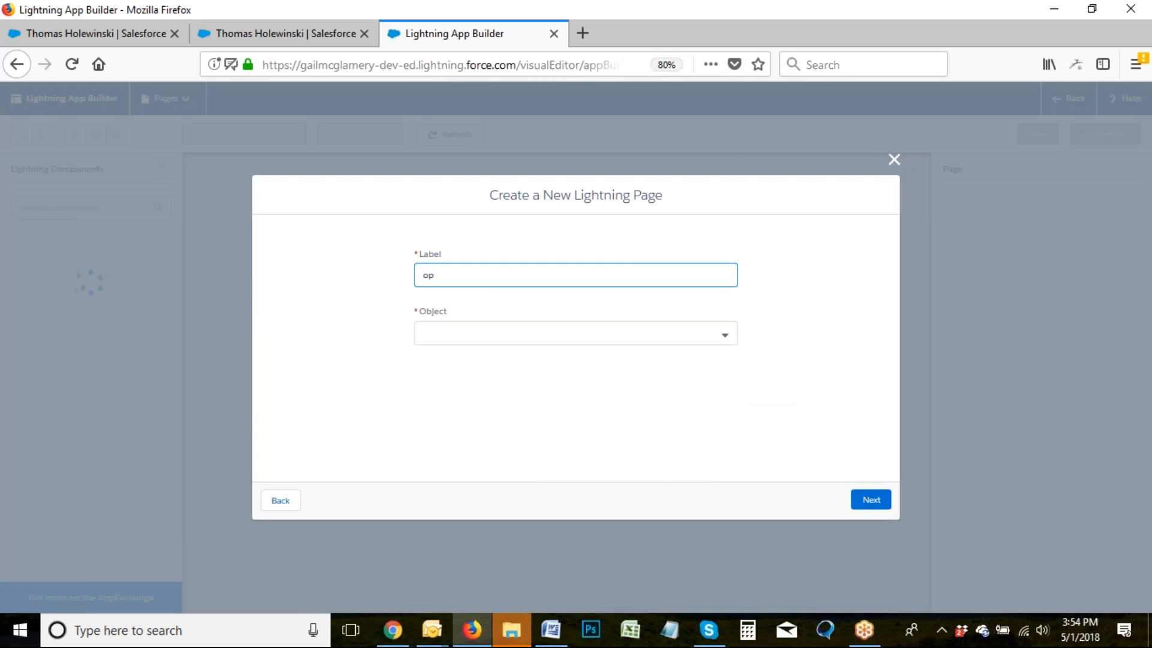
pyautogui.write('Optimized Contat')
pyautogui.write('t Layout')
pyautogui.click(512, 331)
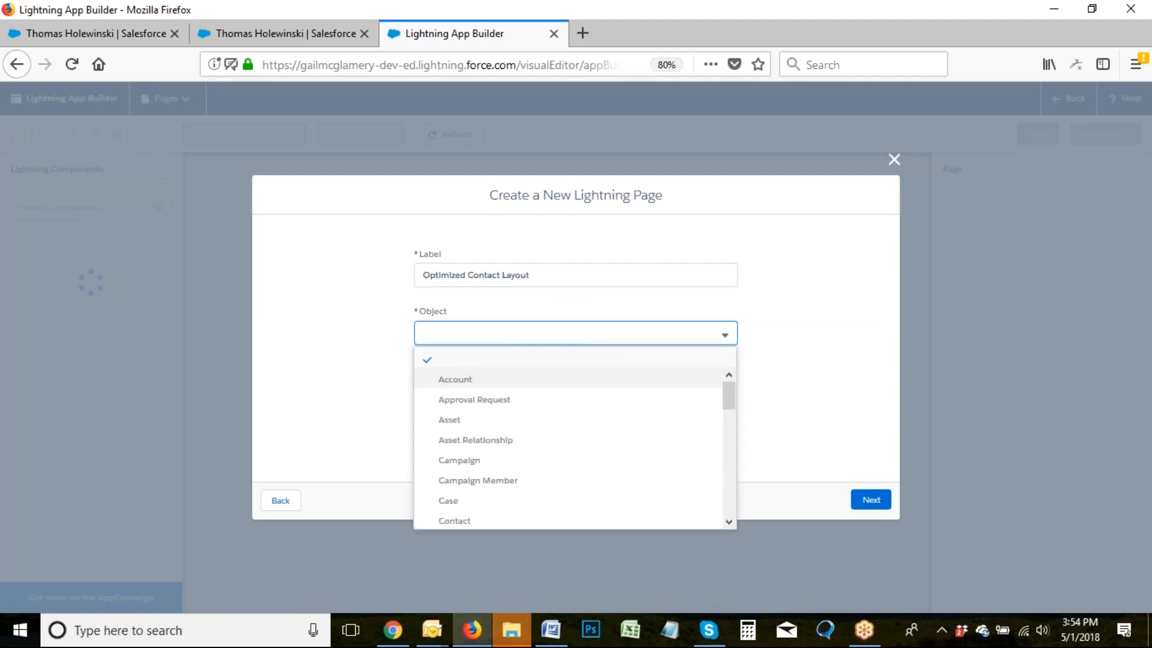
pyautogui.click(466, 522)
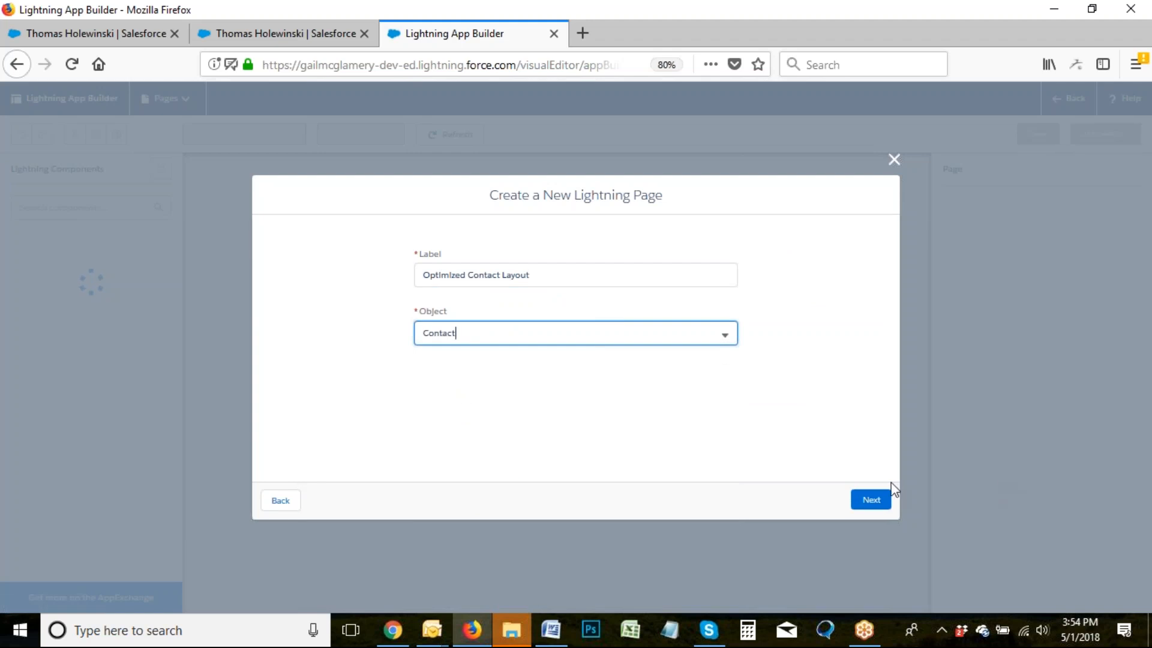
pyautogui.click(871, 502)
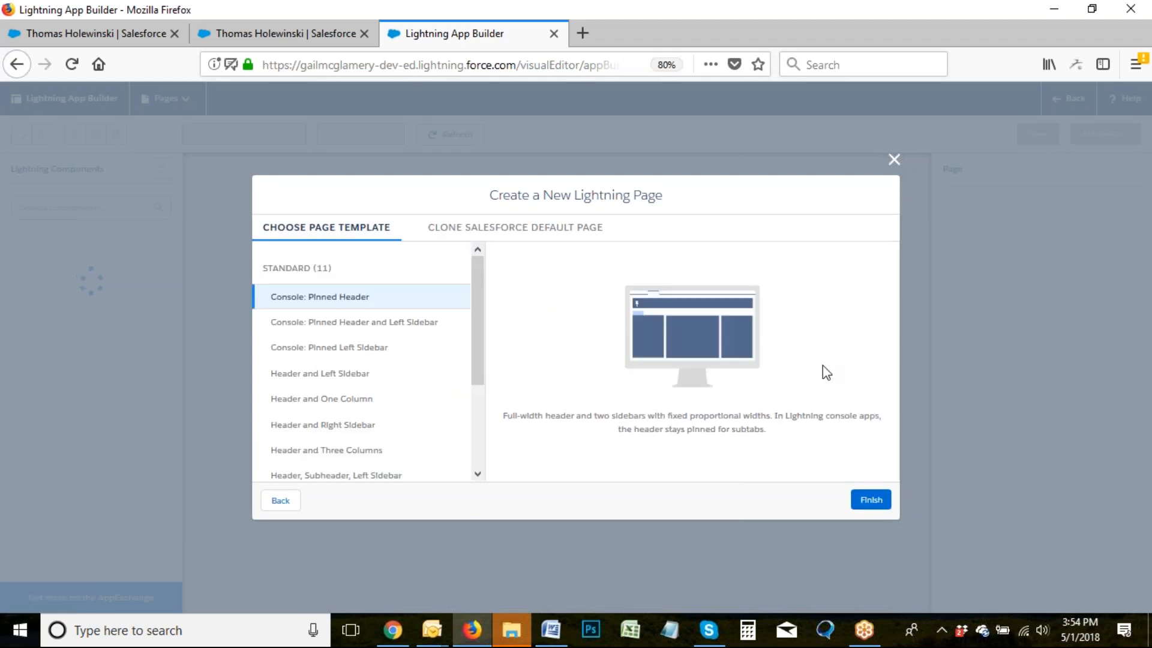
pyautogui.click(302, 378)
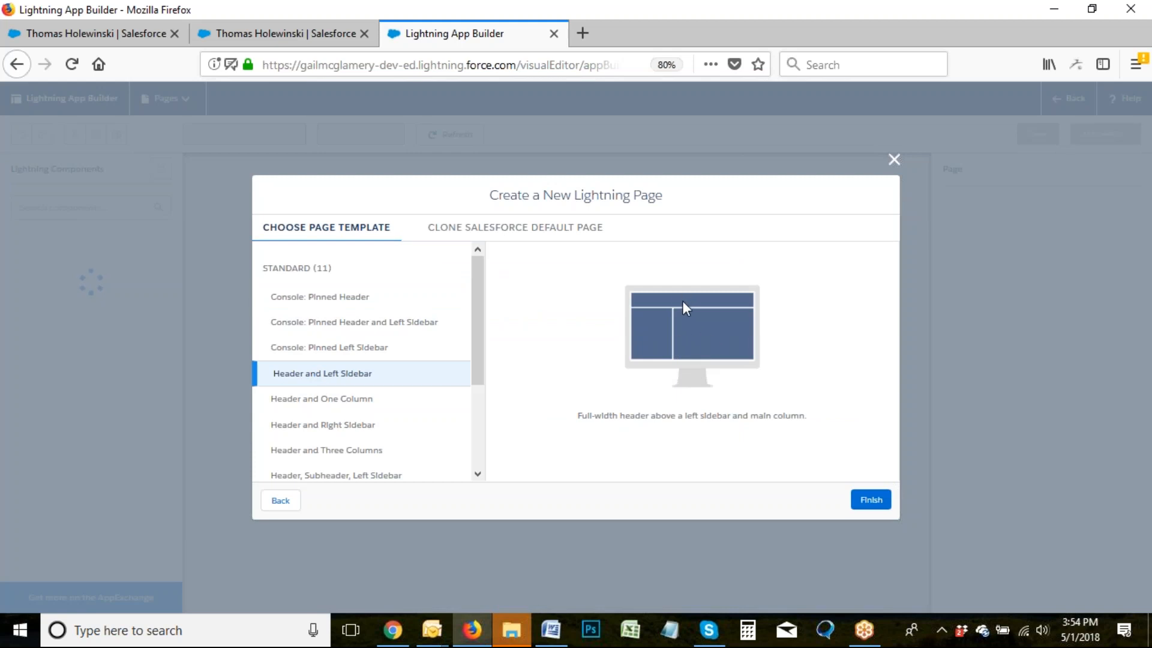
pyautogui.click(872, 500)
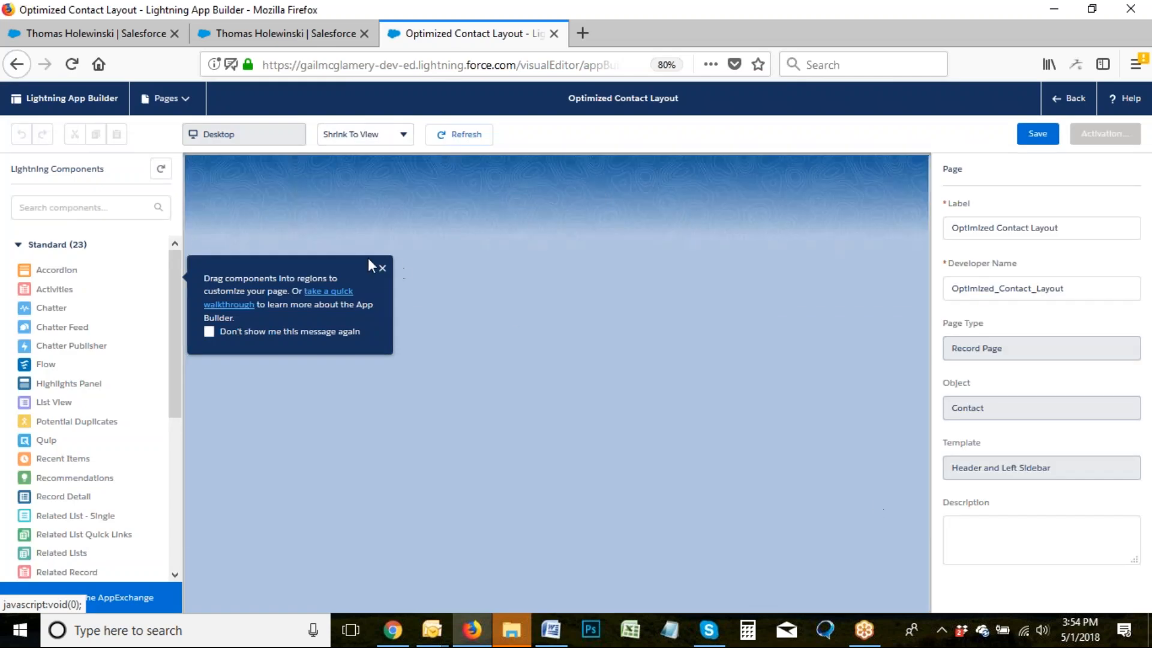
# Place the Highlights Panel in the header and a Tabs component in the left column.
pyautogui.click(382, 268)
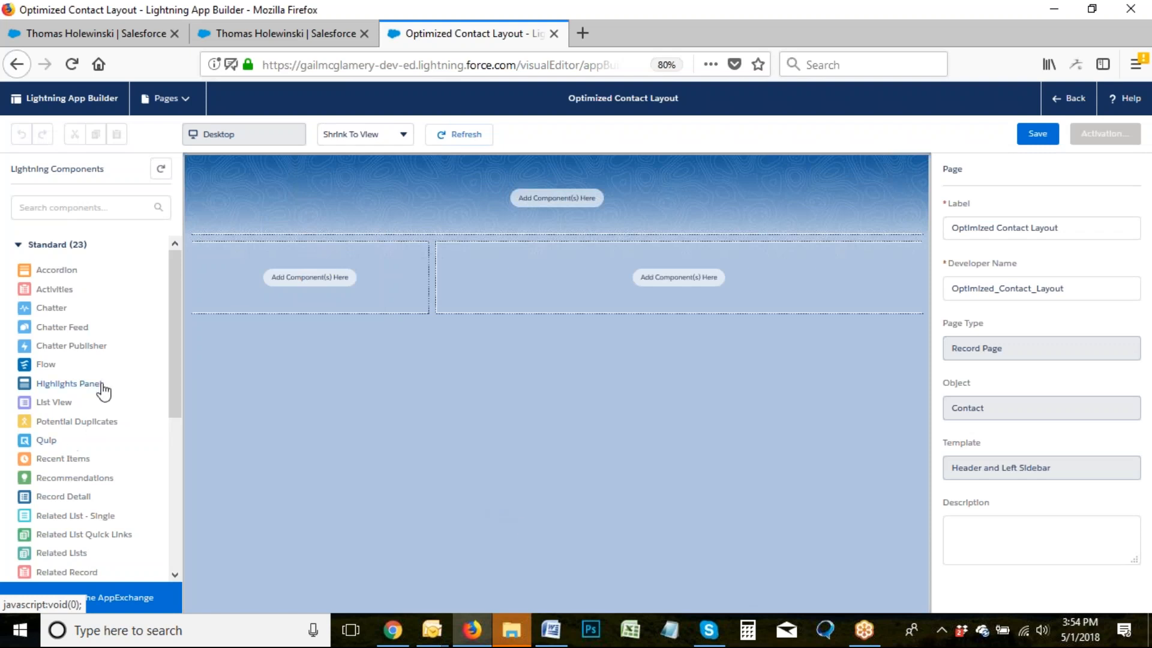
pyautogui.moveTo(59, 390); pyautogui.dragTo(349, 206)
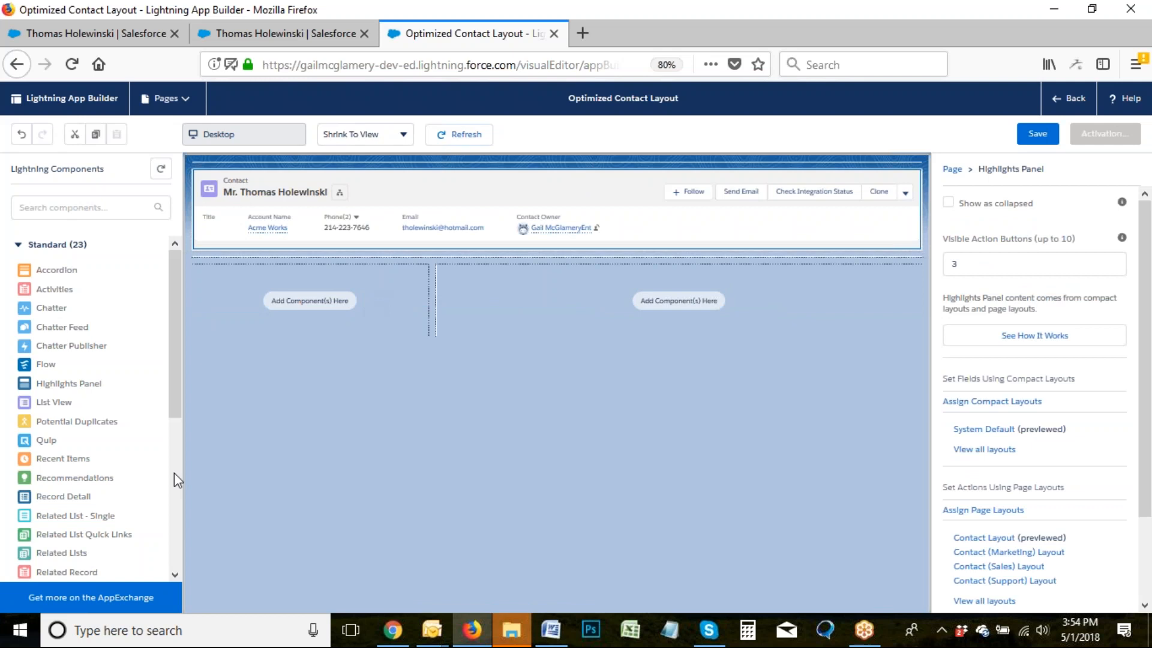
pyautogui.moveTo(178, 423); pyautogui.dragTo(189, 515)
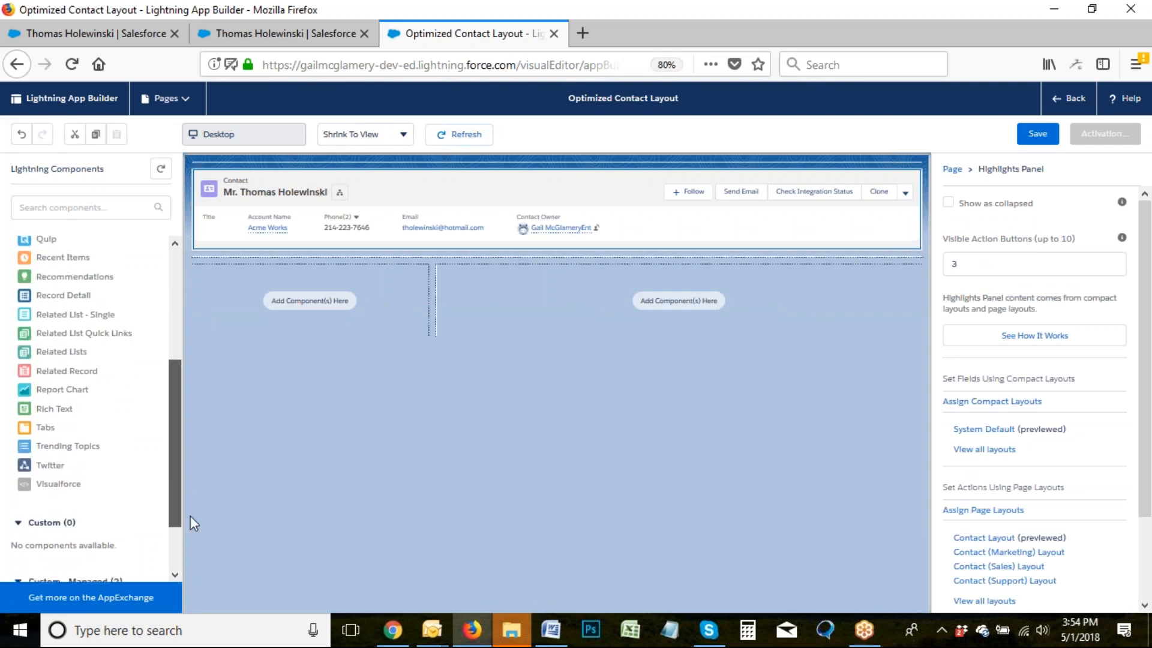
pyautogui.moveTo(45, 437); pyautogui.dragTo(234, 293)
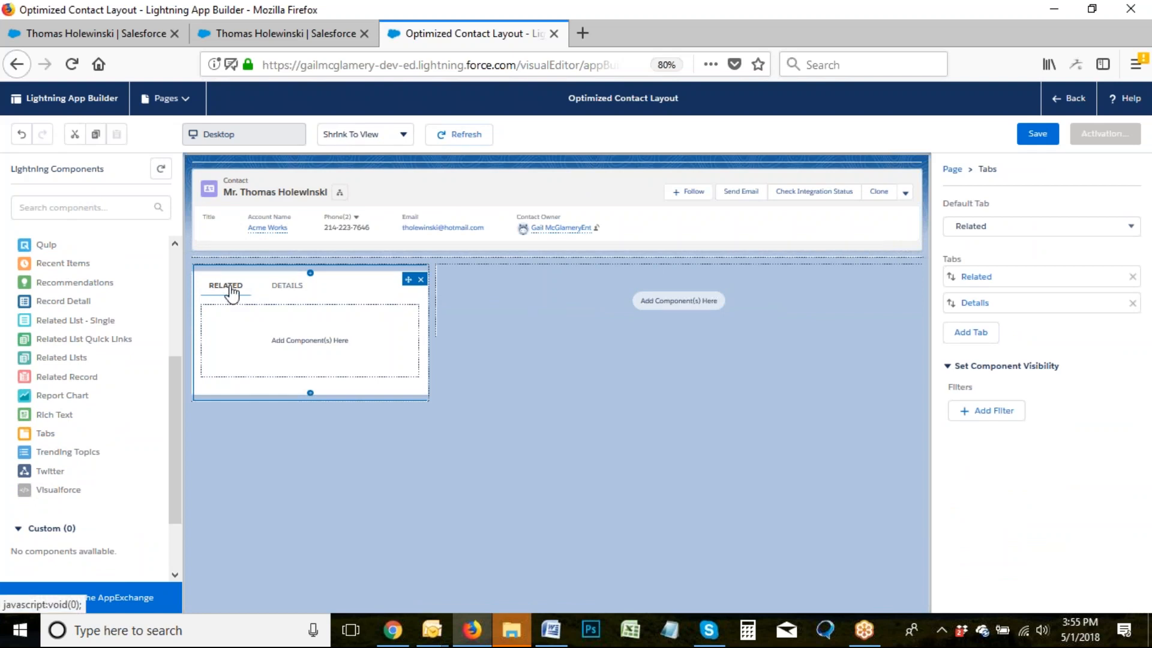
# Put Related Lists in the Related tab and Record Detail in the Details tab.
pyautogui.moveTo(59, 363); pyautogui.dragTo(264, 329)
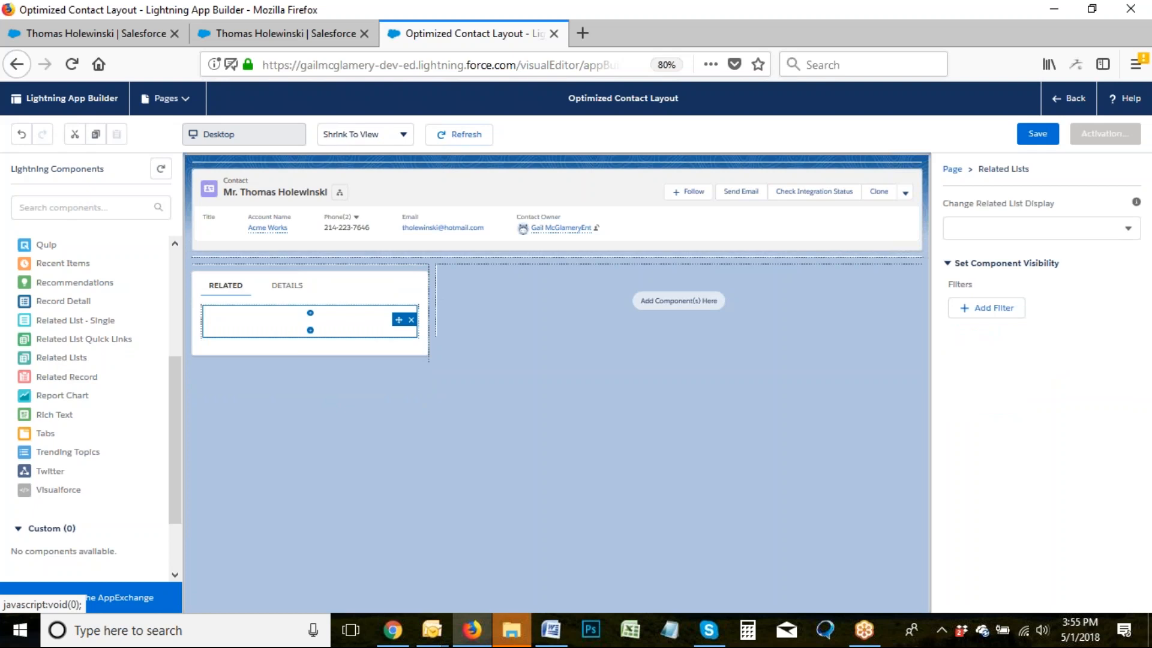
pyautogui.click(287, 292)
pyautogui.moveTo(60, 302); pyautogui.dragTo(292, 340)
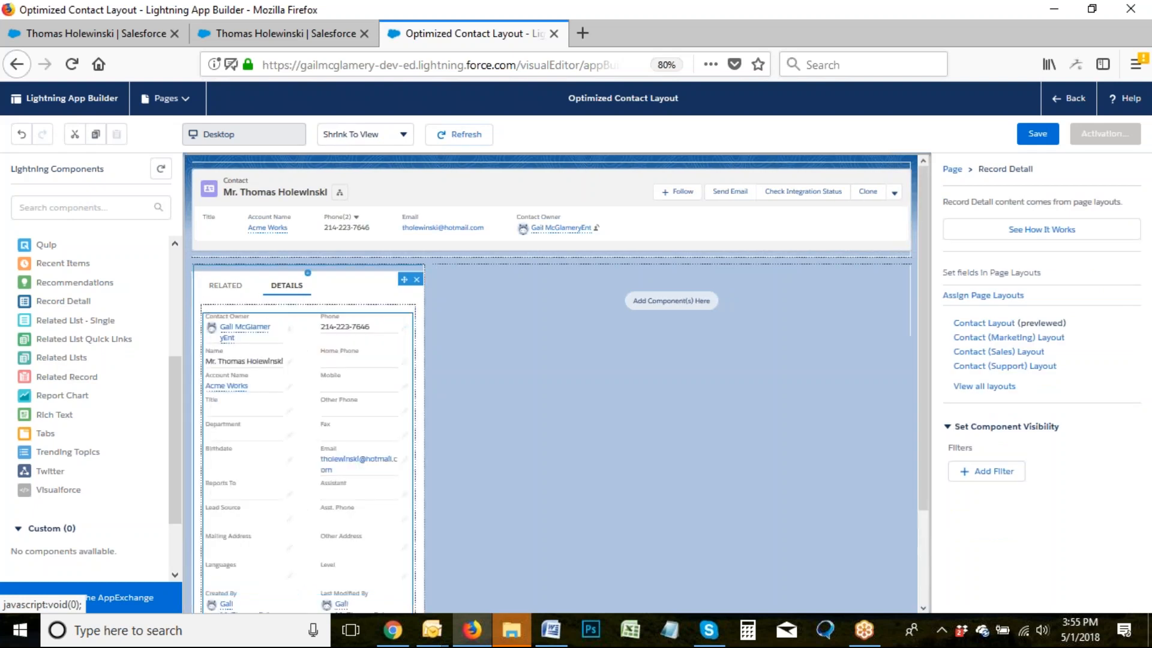
pyautogui.click(353, 285)
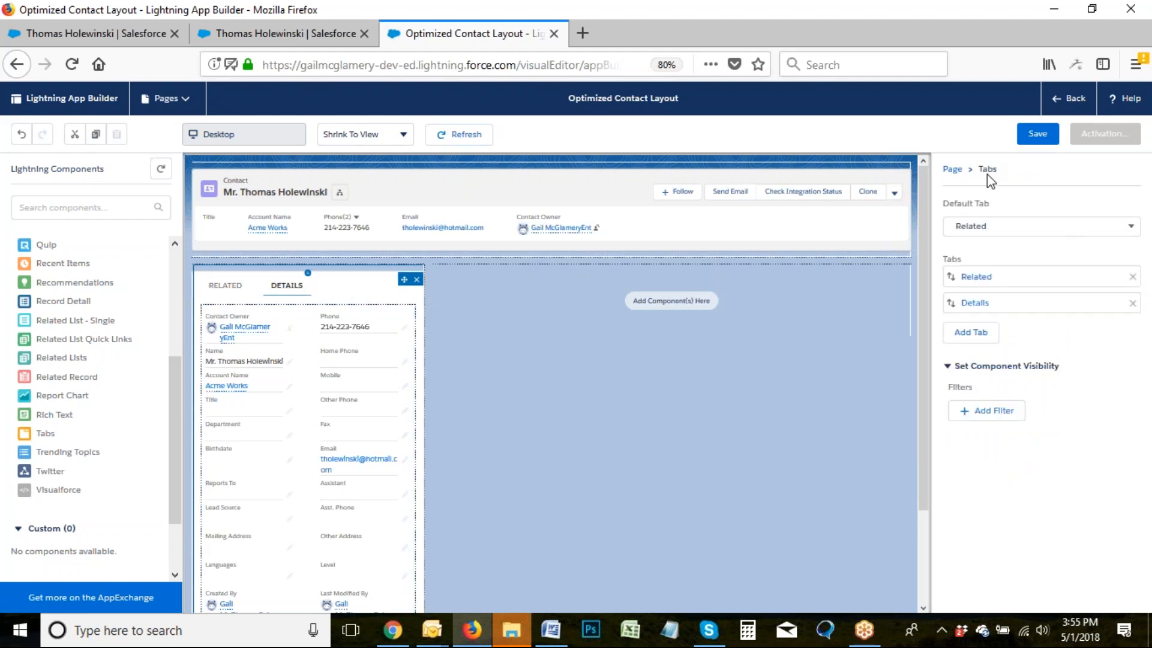
# Make Details the default and first left tab, then add a second Tabs component on the right.
pyautogui.click(973, 229)
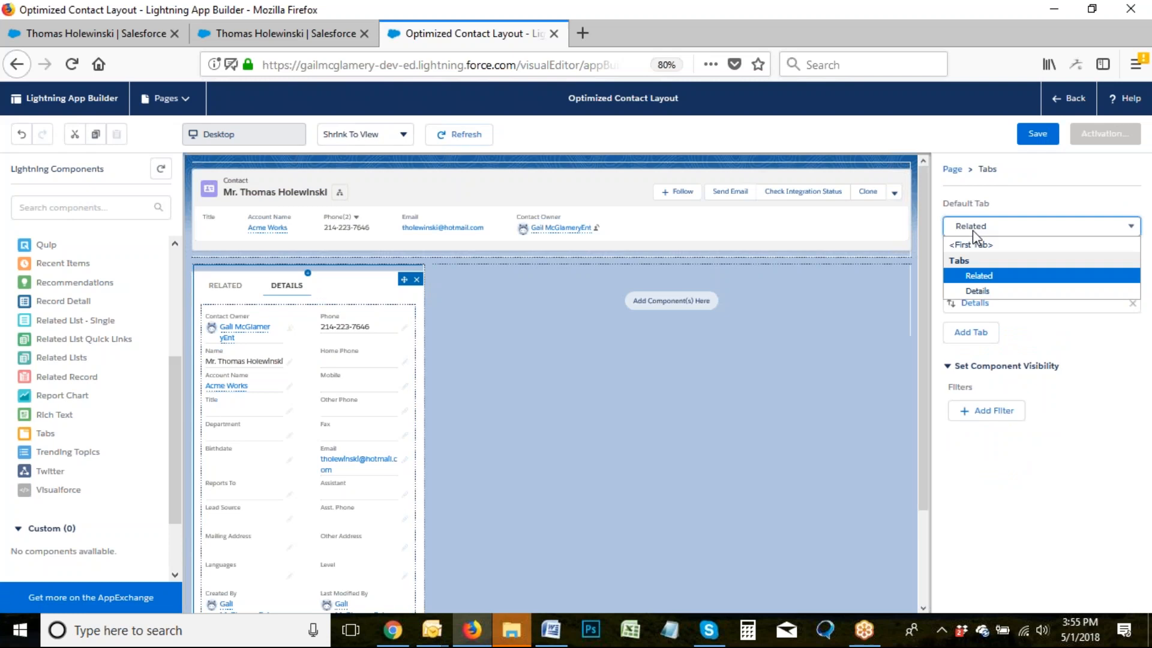
pyautogui.click(978, 287)
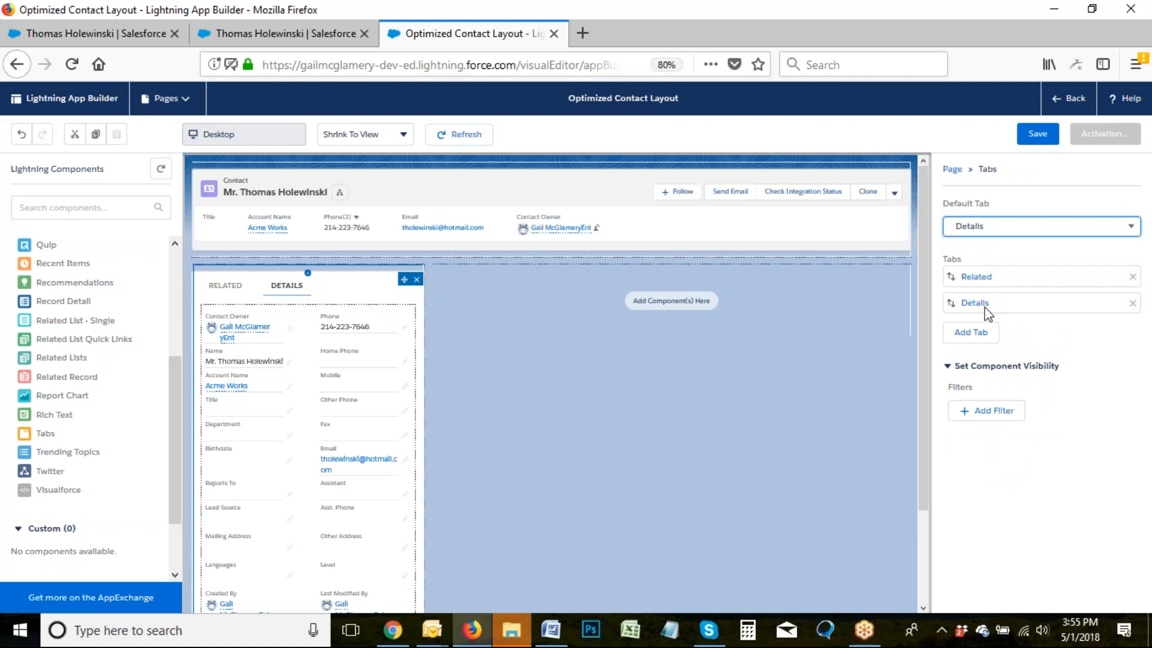
pyautogui.moveTo(978, 304); pyautogui.dragTo(978, 276)
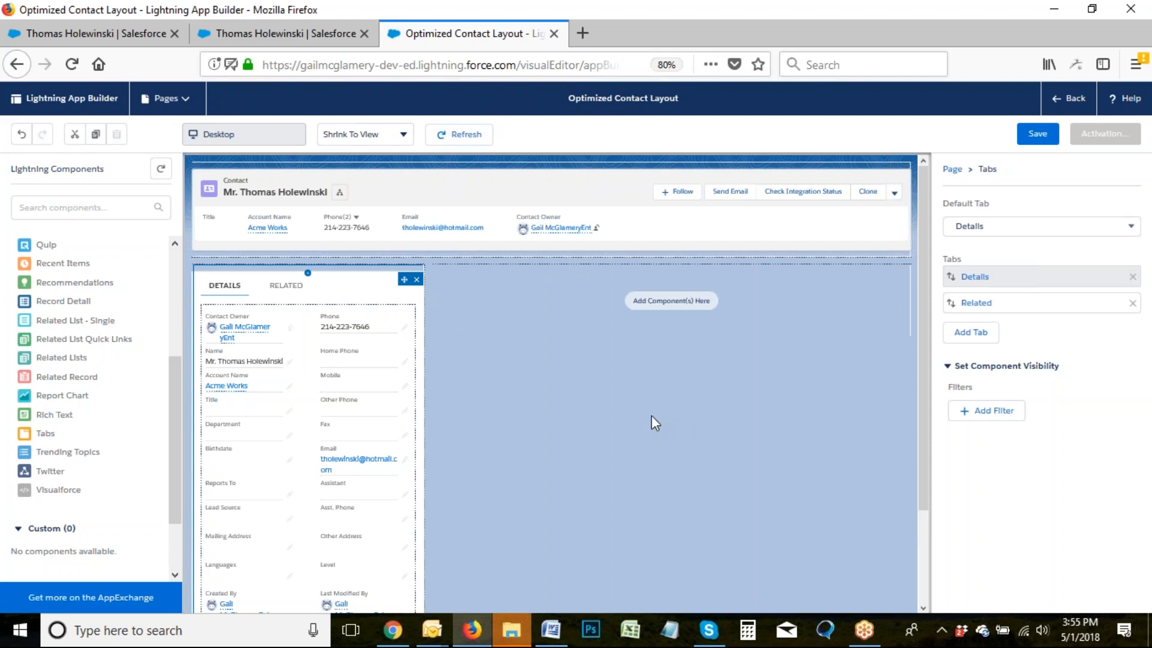
pyautogui.moveTo(42, 435); pyautogui.dragTo(571, 340)
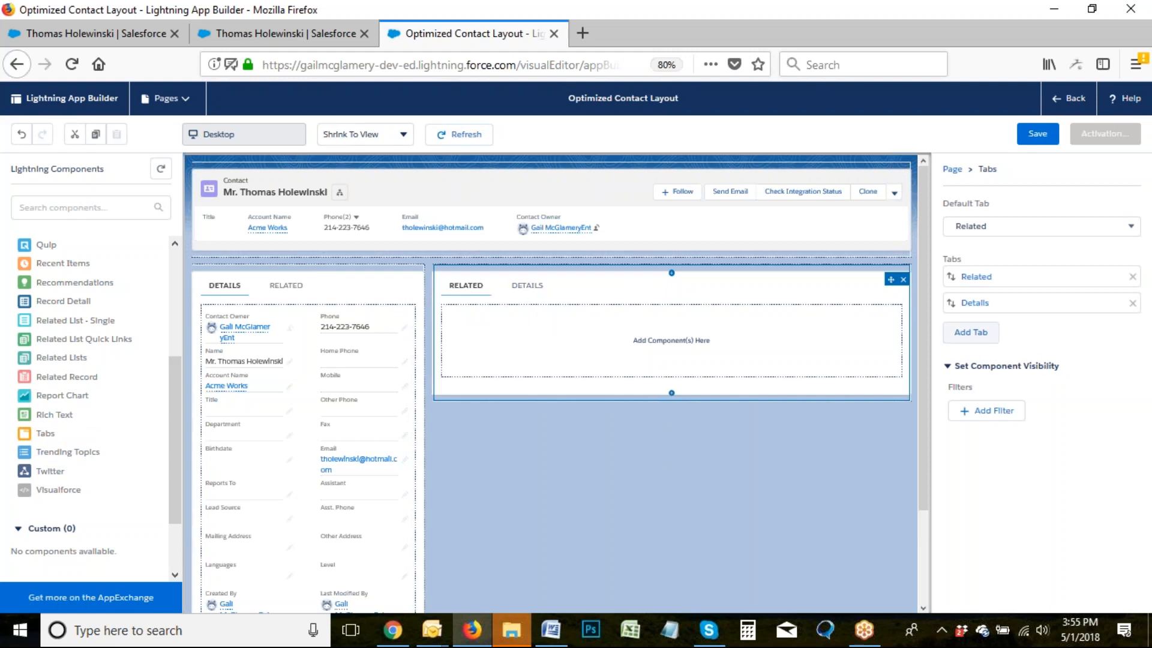
# Add an Activity tab to the right tab set and delete its Related and Details tabs.
pyautogui.click(975, 333)
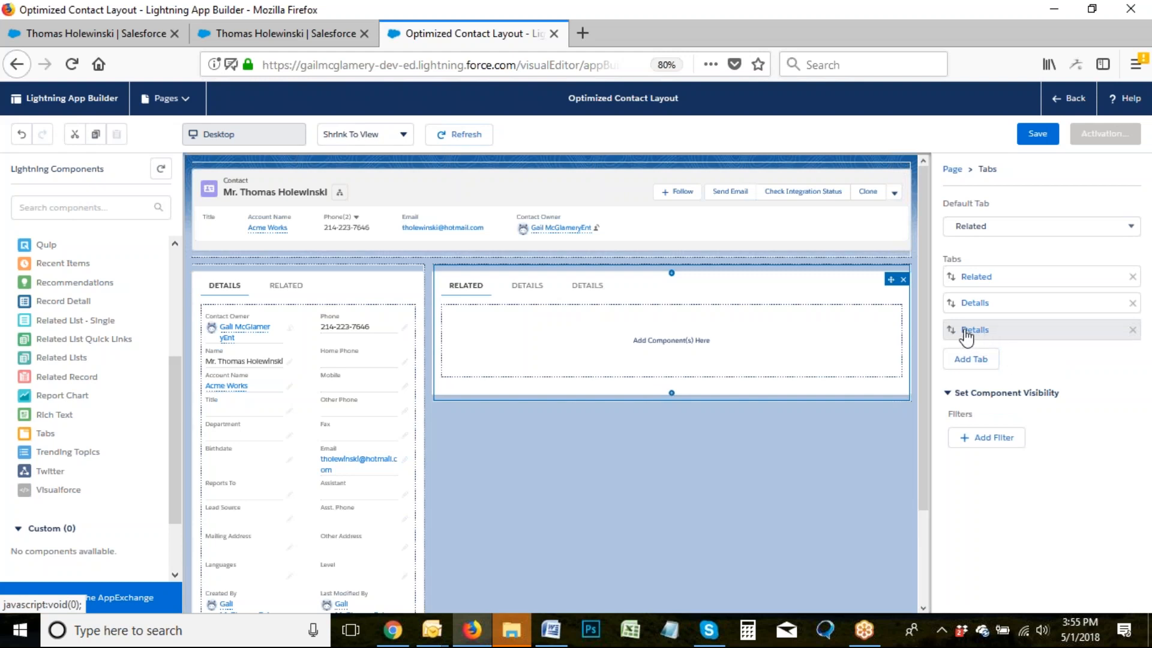
pyautogui.click(978, 334)
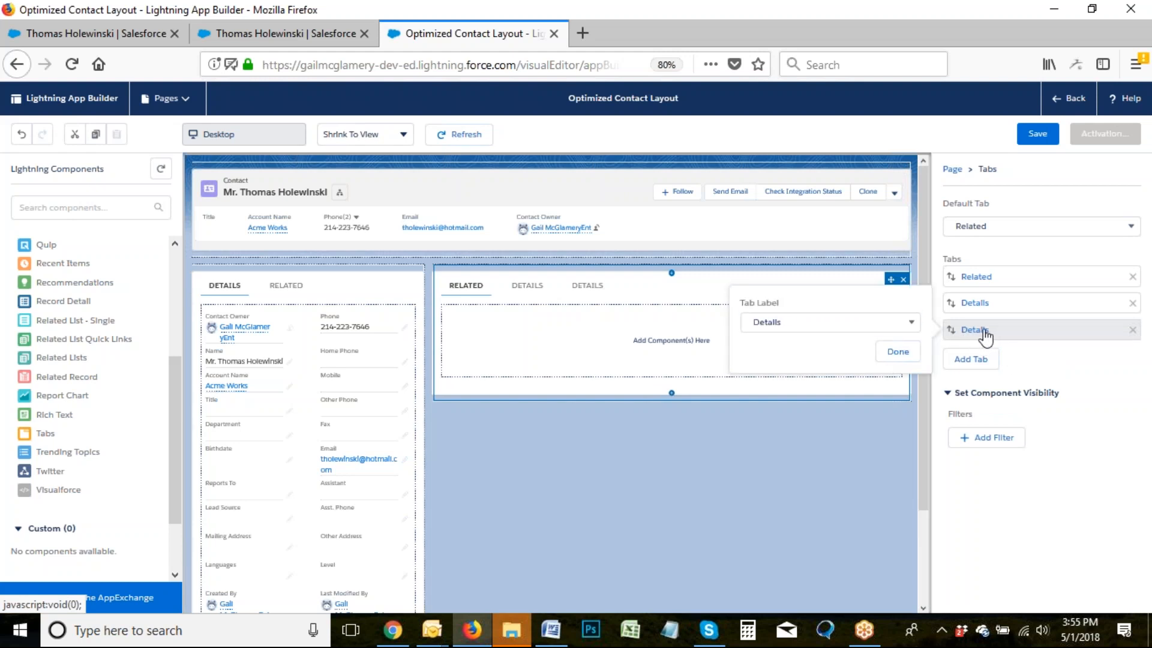
pyautogui.click(904, 324)
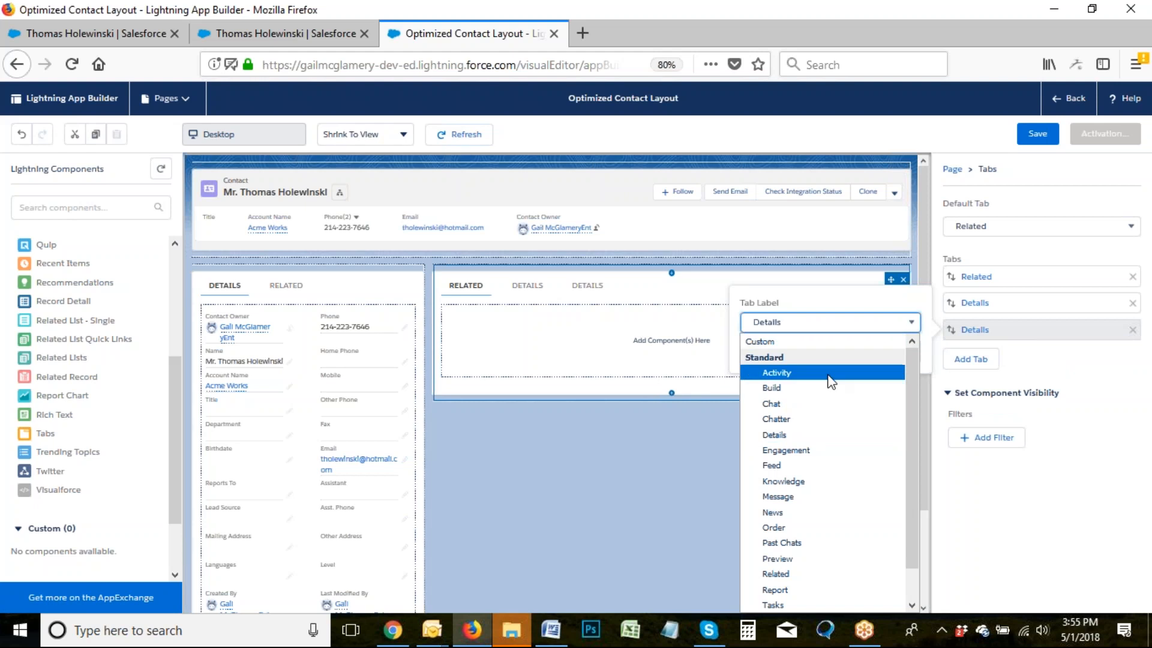
pyautogui.click(776, 373)
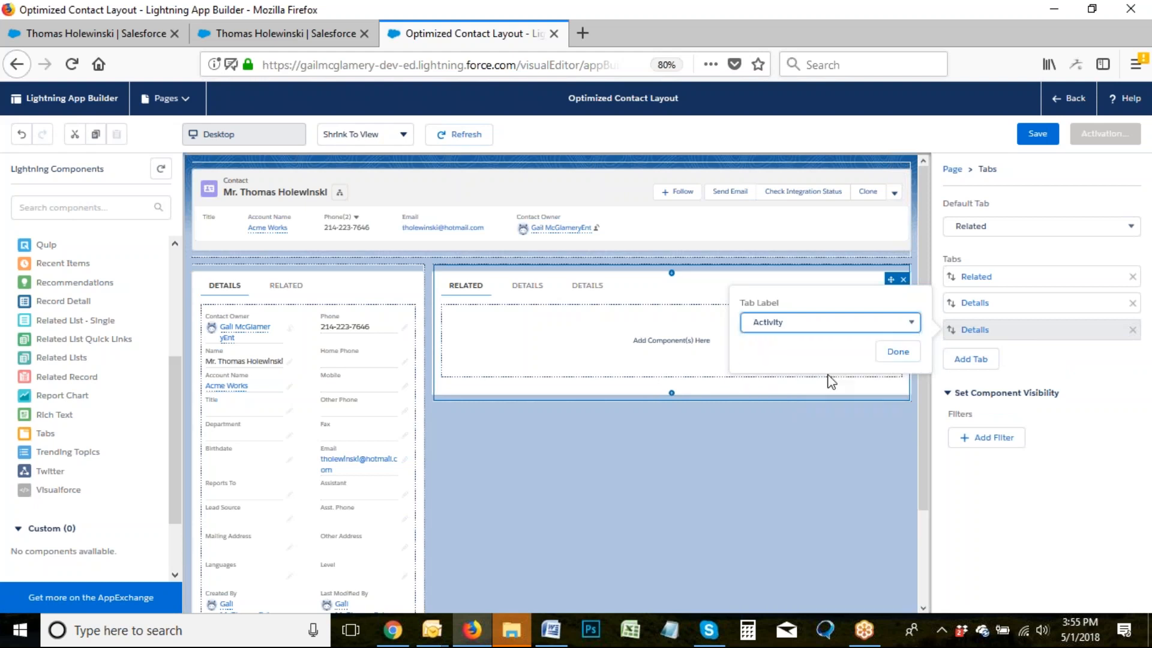
pyautogui.click(898, 353)
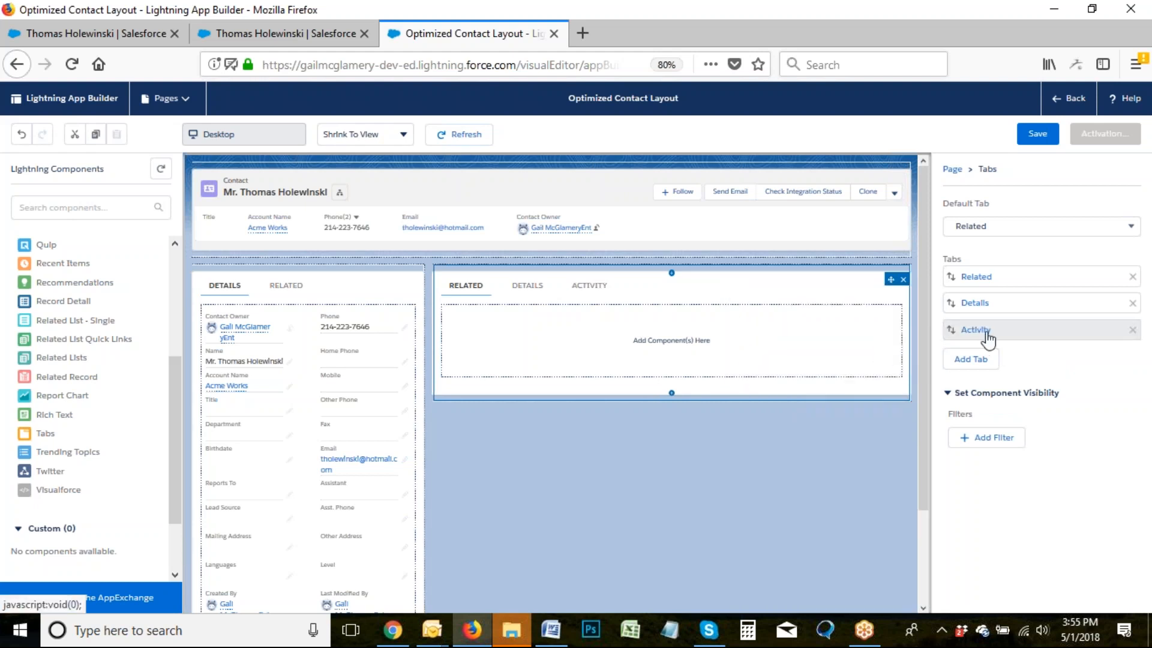
pyautogui.moveTo(984, 334); pyautogui.dragTo(975, 283)
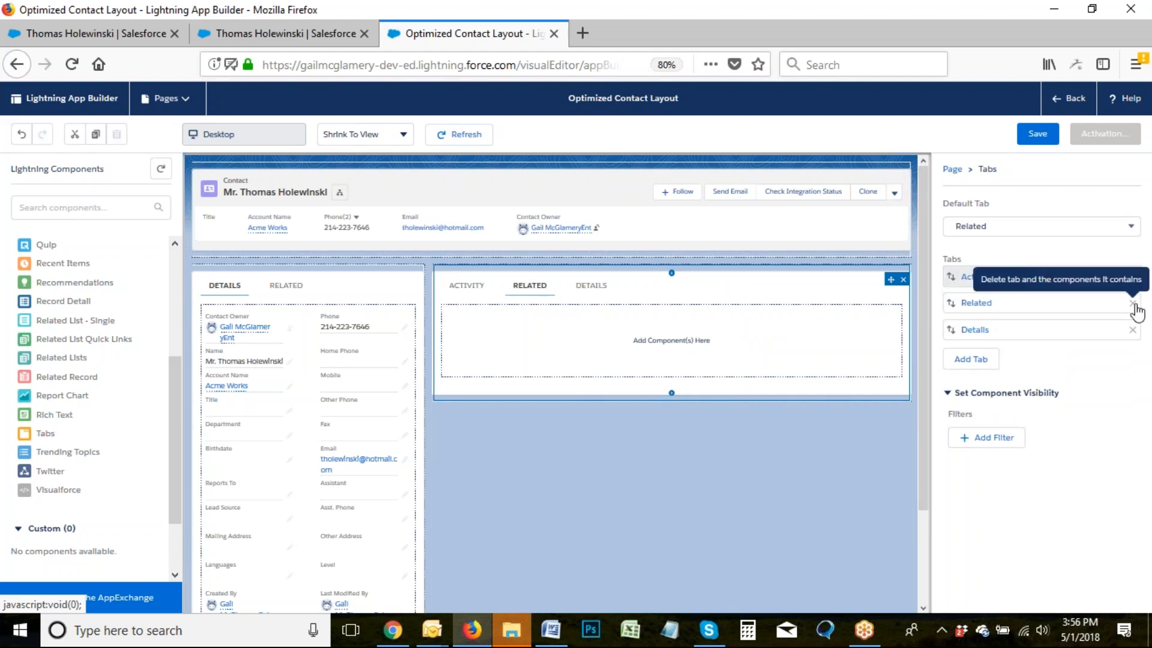
pyautogui.click(1133, 304)
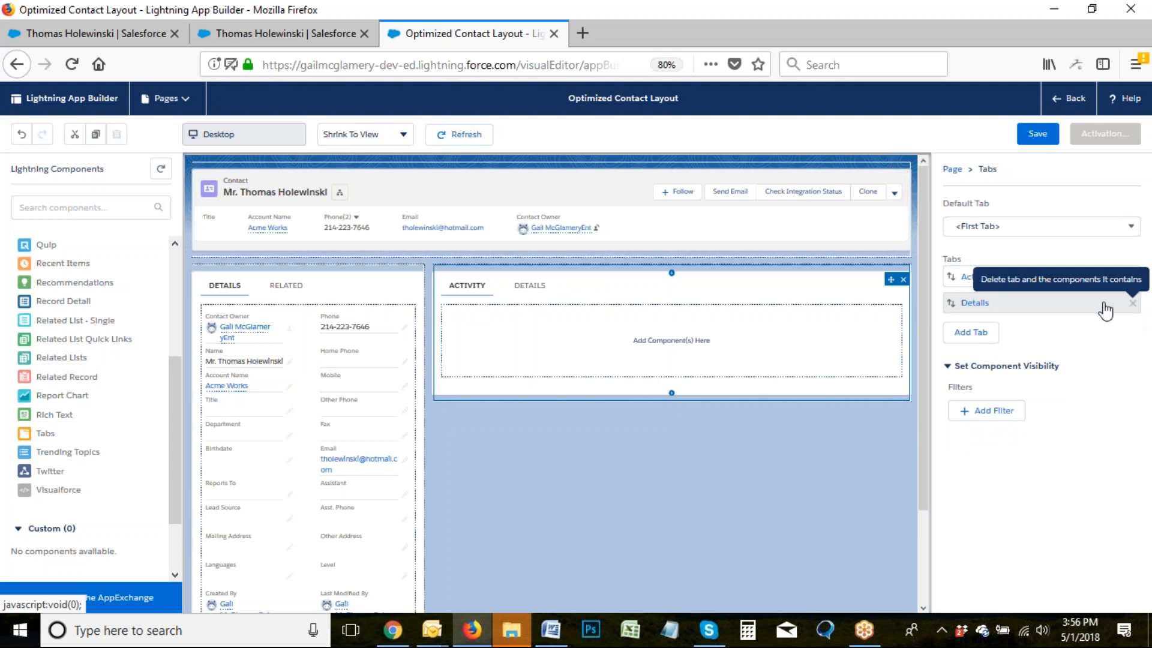
pyautogui.click(1133, 303)
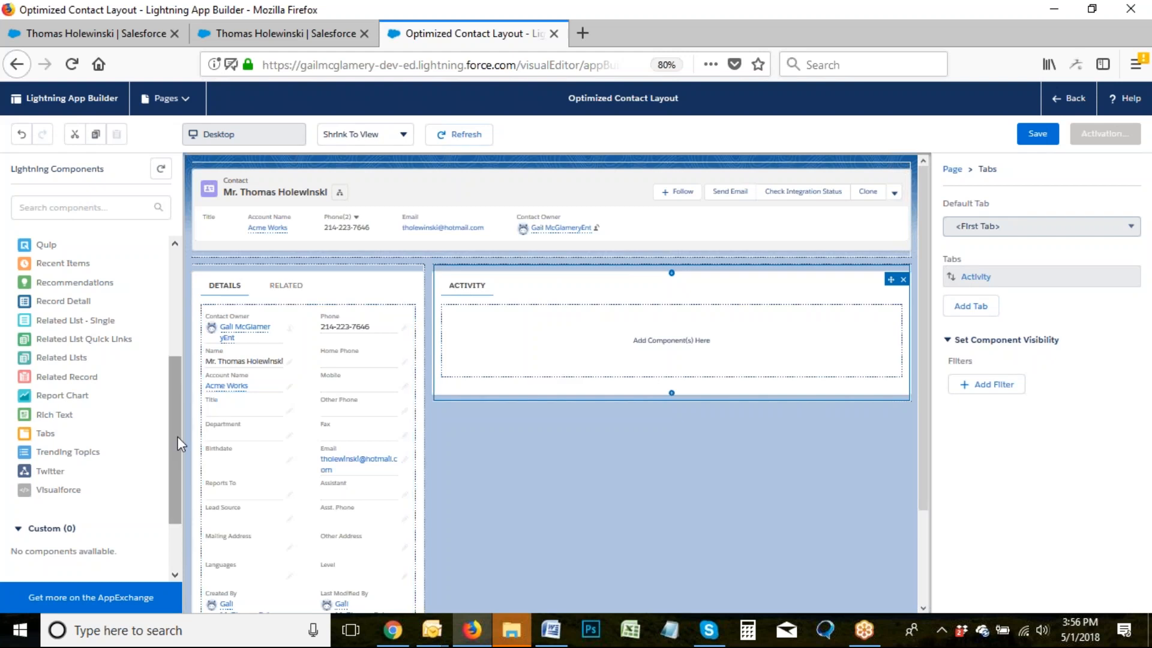
# Place the Activities timeline in the Activity tab with the Email Messages component below it.
pyautogui.moveTo(178, 434); pyautogui.dragTo(170, 333)
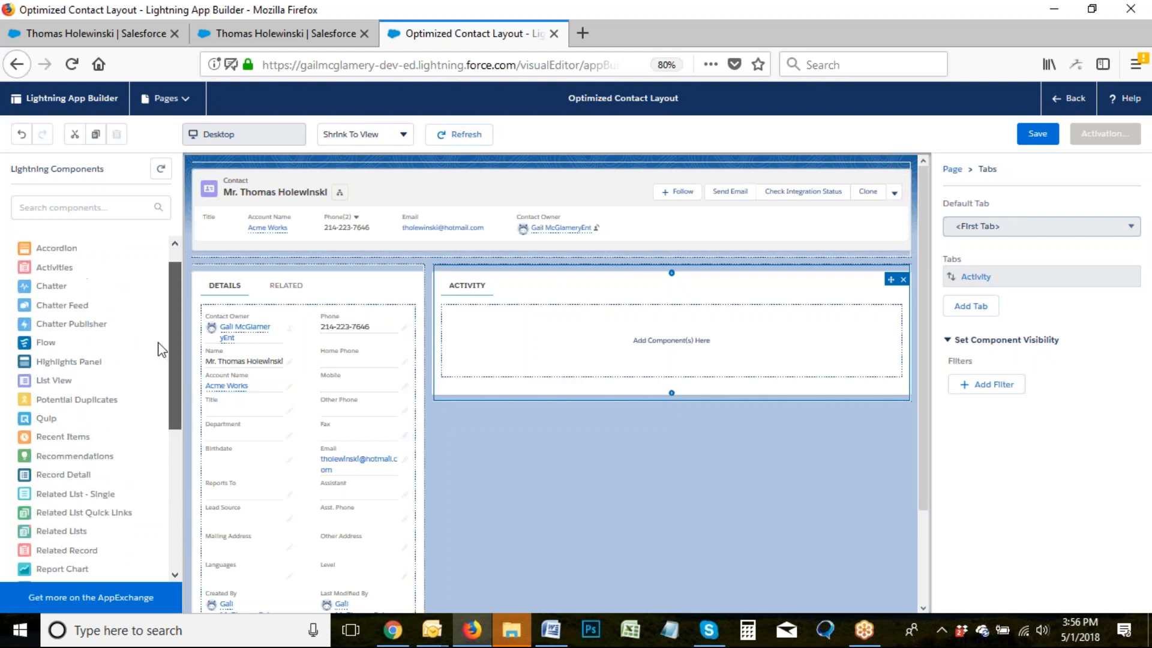
pyautogui.moveTo(59, 288); pyautogui.dragTo(528, 360)
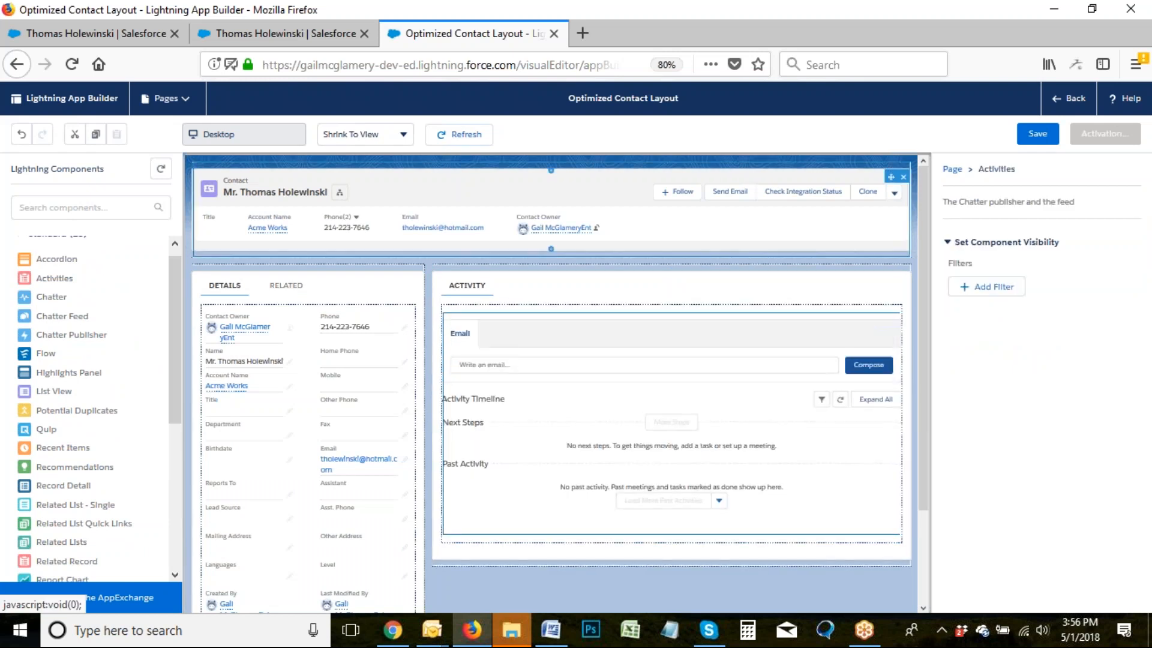
pyautogui.moveTo(172, 310); pyautogui.dragTo(182, 451)
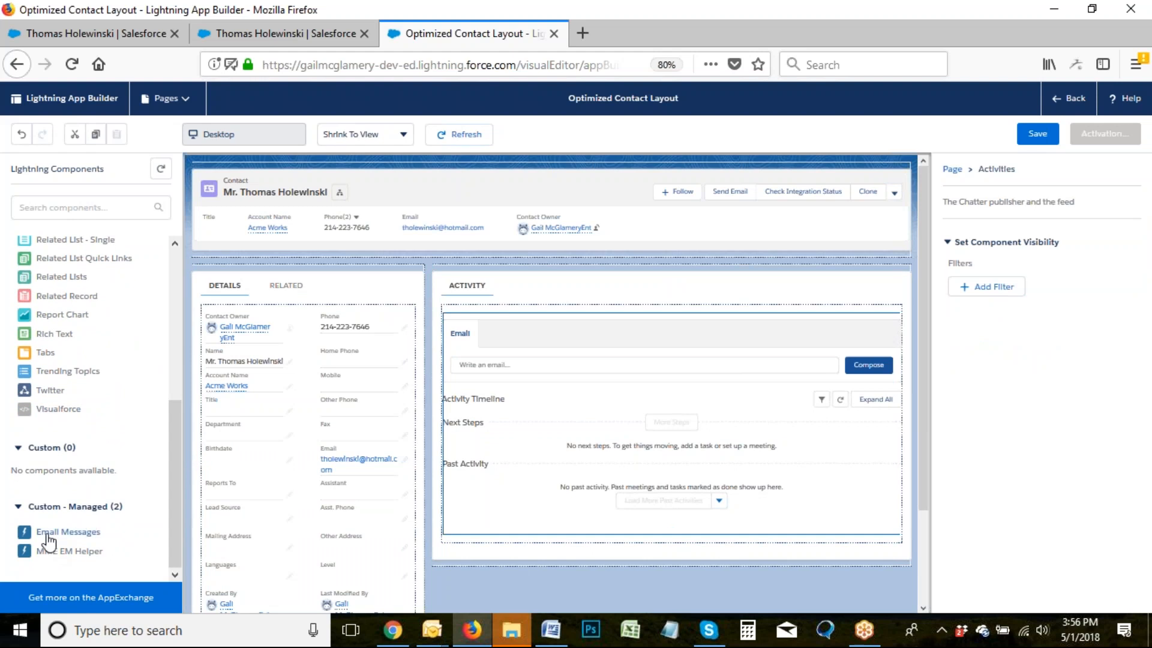
pyautogui.moveTo(60, 532); pyautogui.dragTo(475, 535)
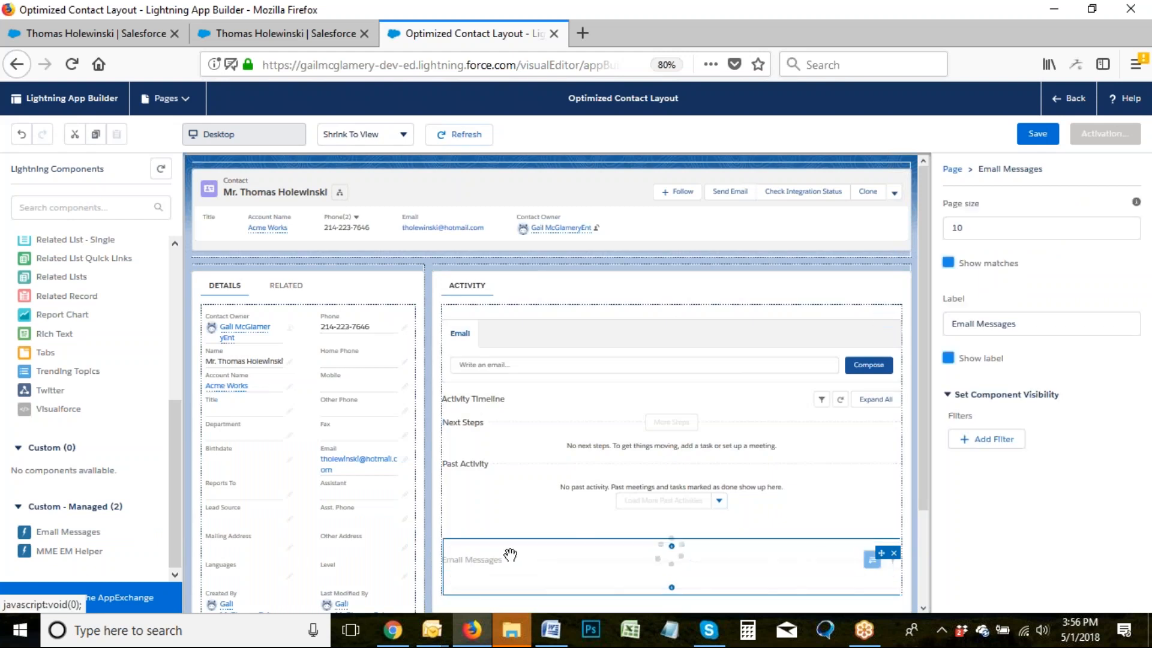
# Save Optimized Contact Layout, activate it as the Contact org default, and save again.
pyautogui.click(1037, 133)
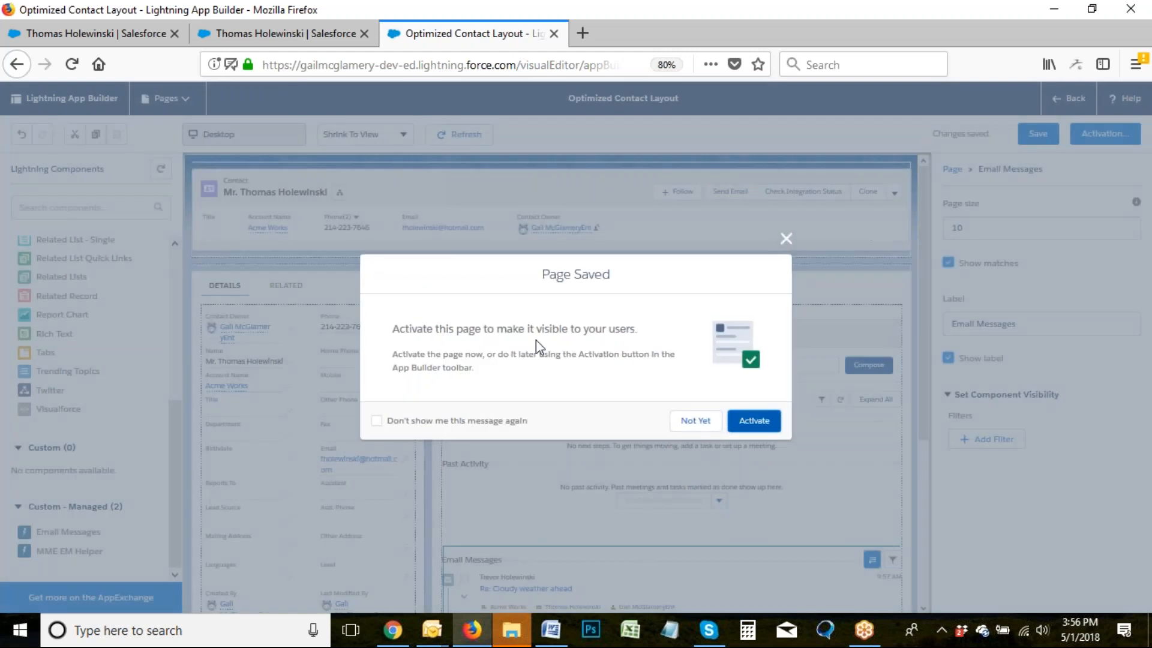
pyautogui.click(762, 427)
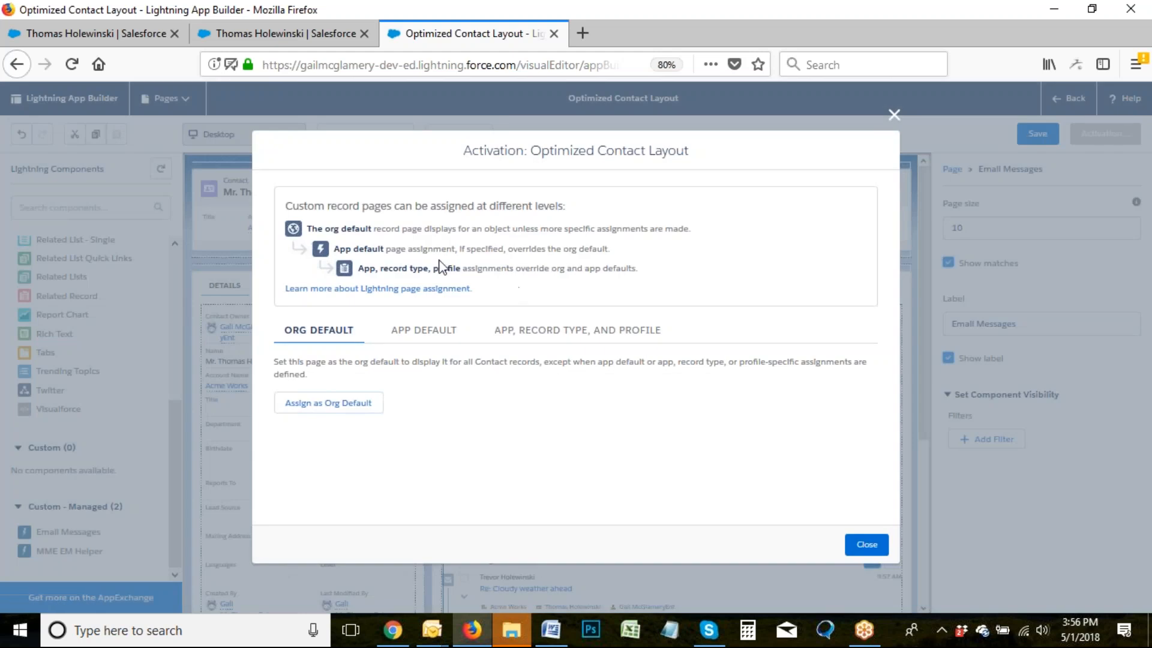
pyautogui.click(341, 406)
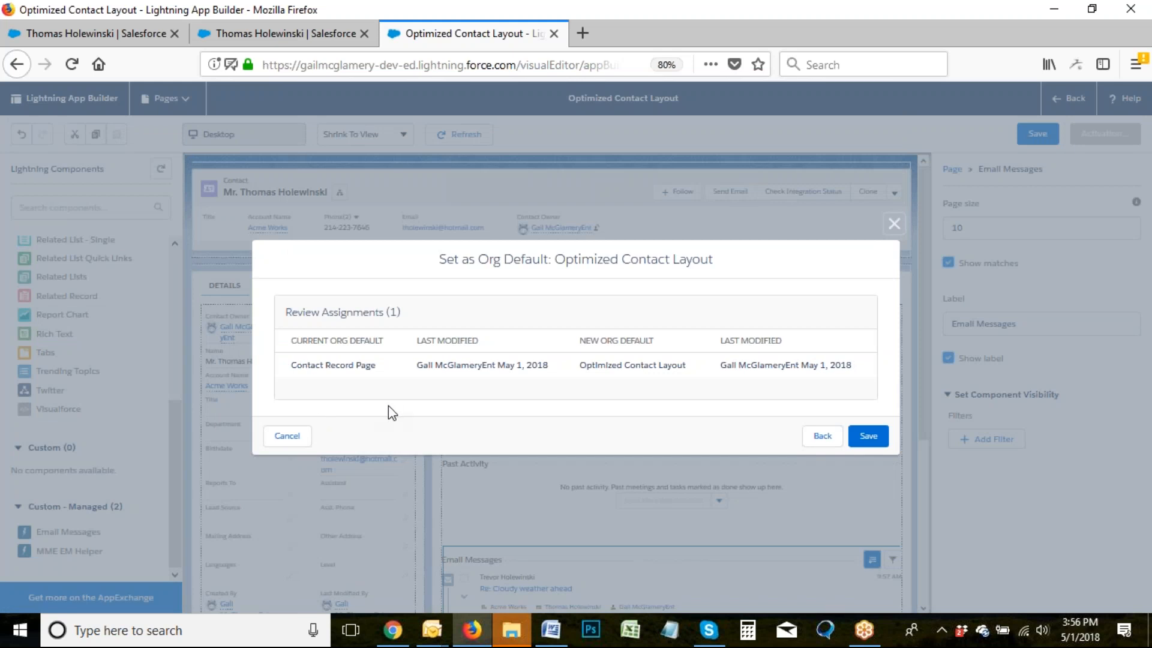
pyautogui.click(866, 438)
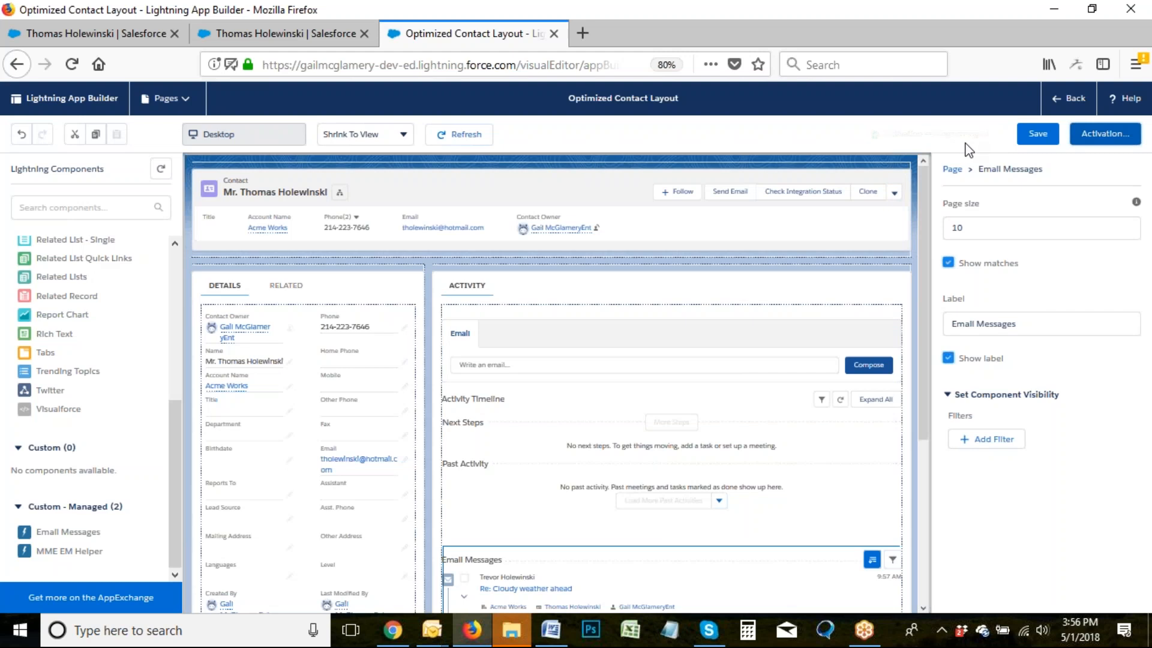
pyautogui.click(1038, 135)
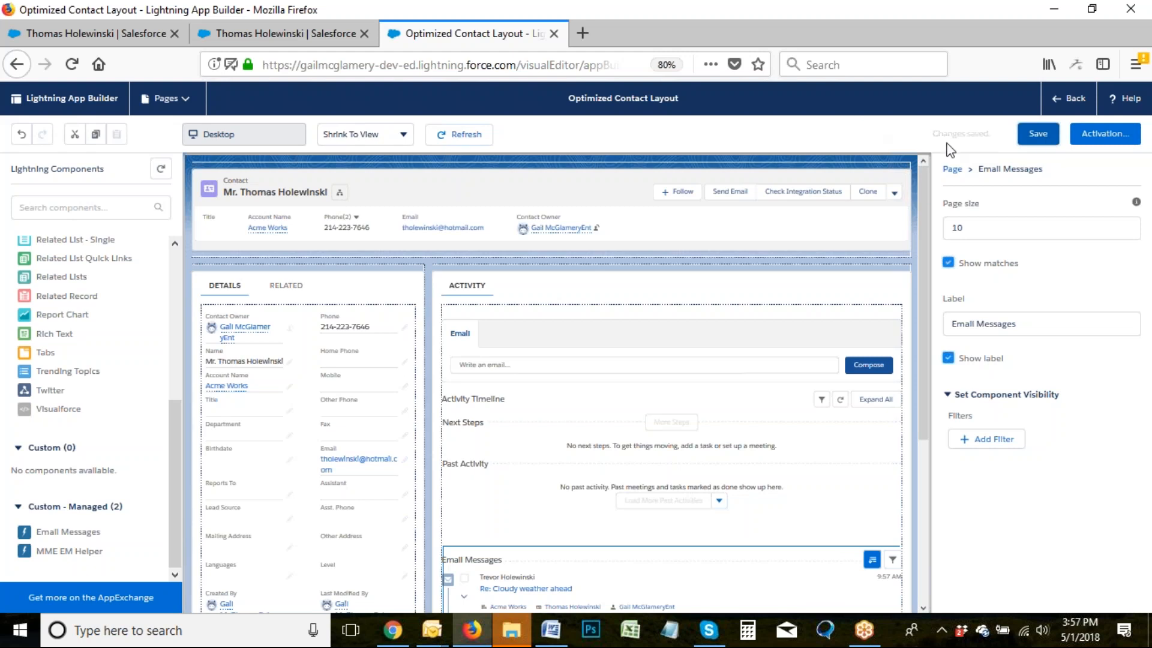
# Leave App Builder, switch to the Sales app from the App Launcher, and reload.
pyautogui.click(1077, 101)
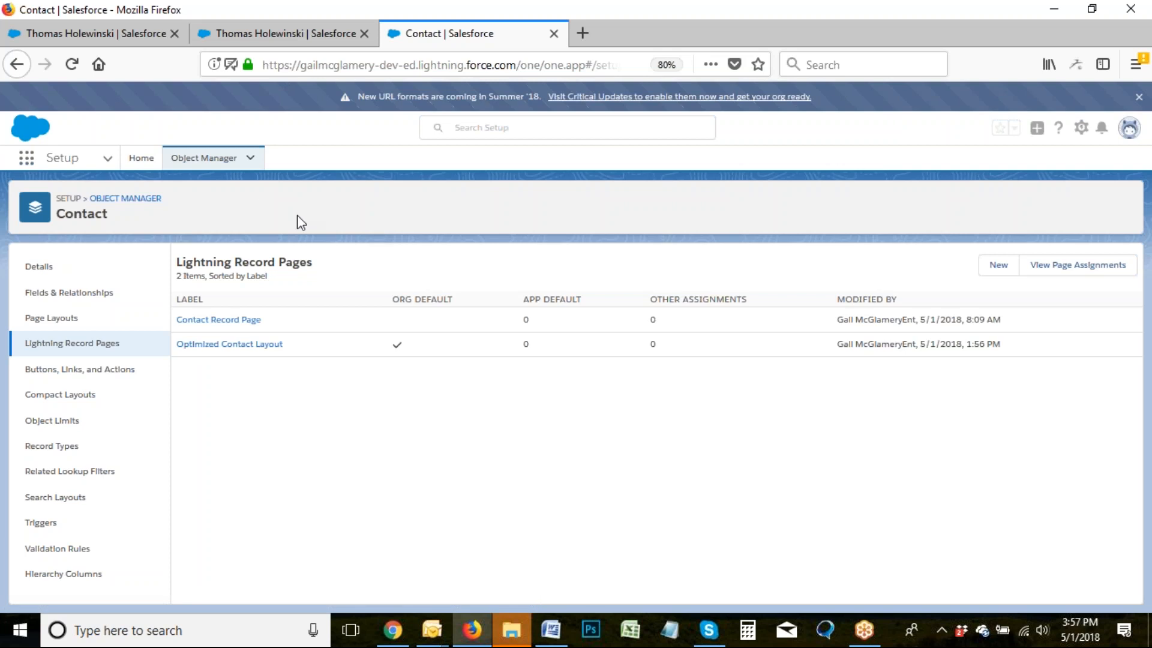
pyautogui.click(27, 161)
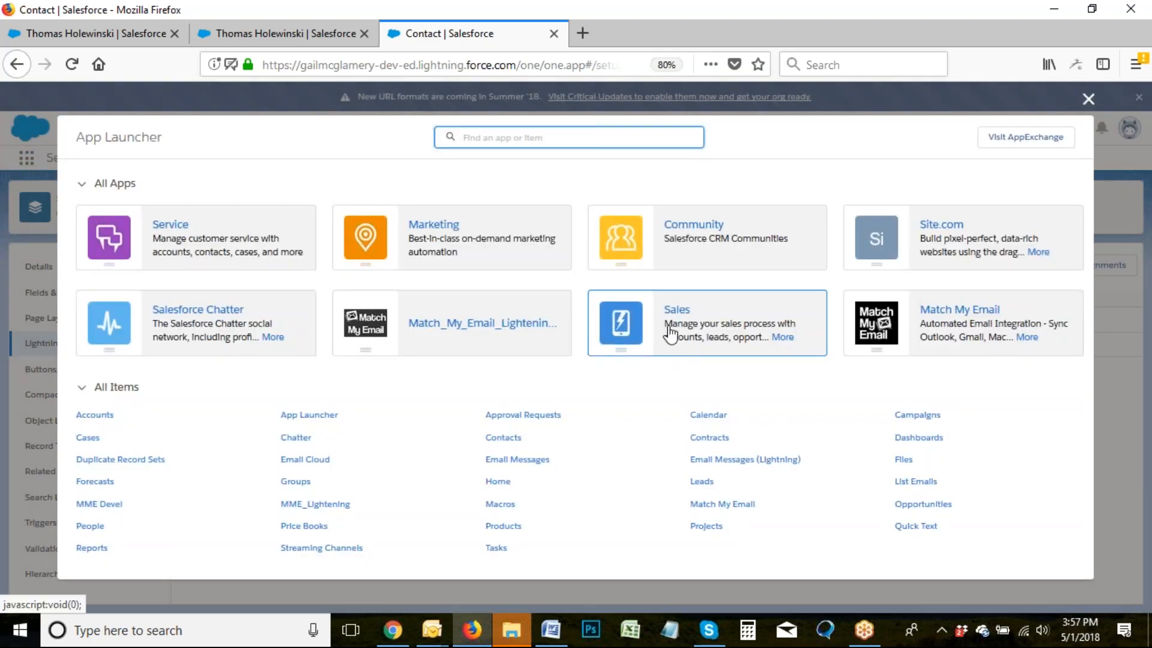
pyautogui.click(671, 333)
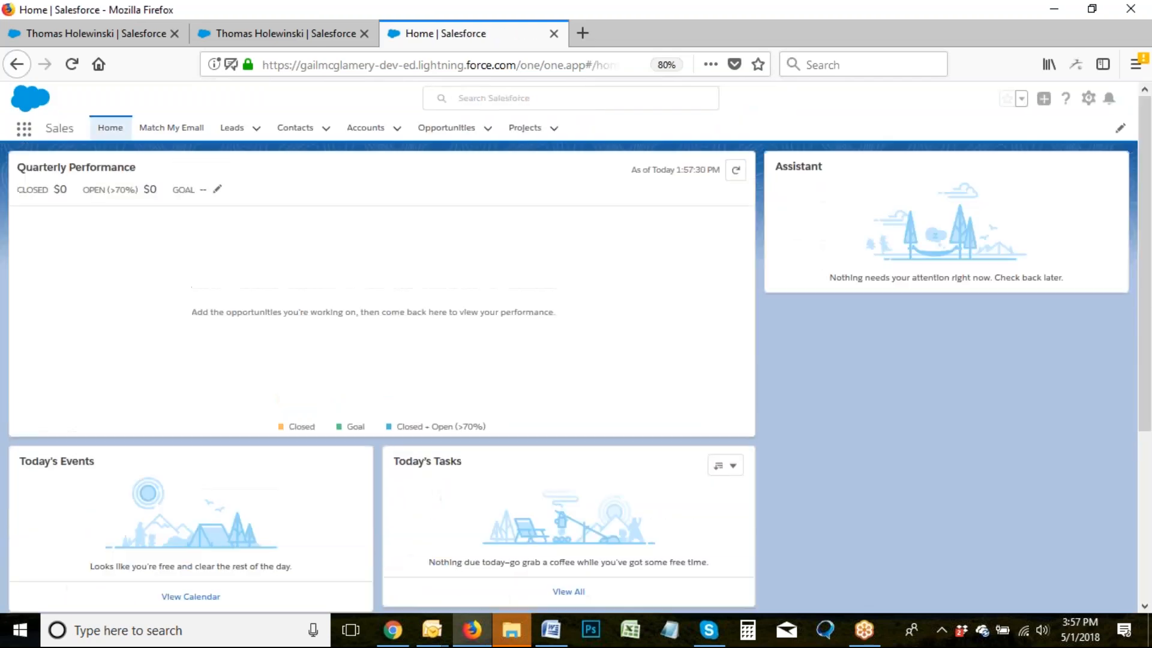
pyautogui.click(71, 64)
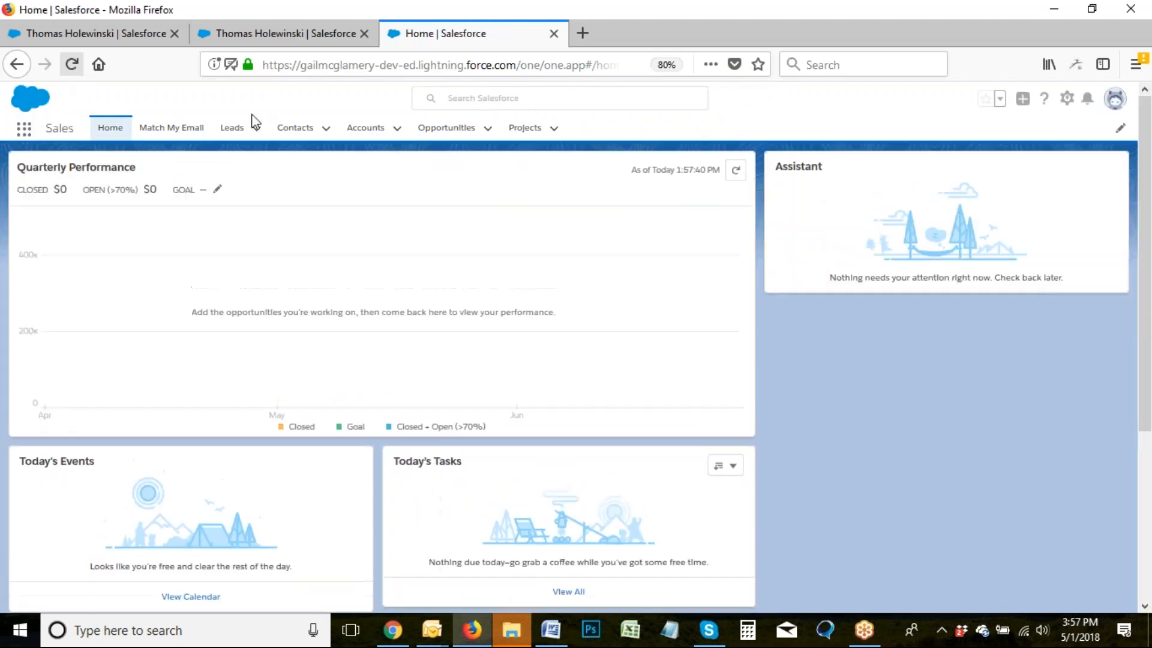
# Open the Acme Works contact from the Contacts list and reload it to load the new layout.
pyautogui.click(299, 130)
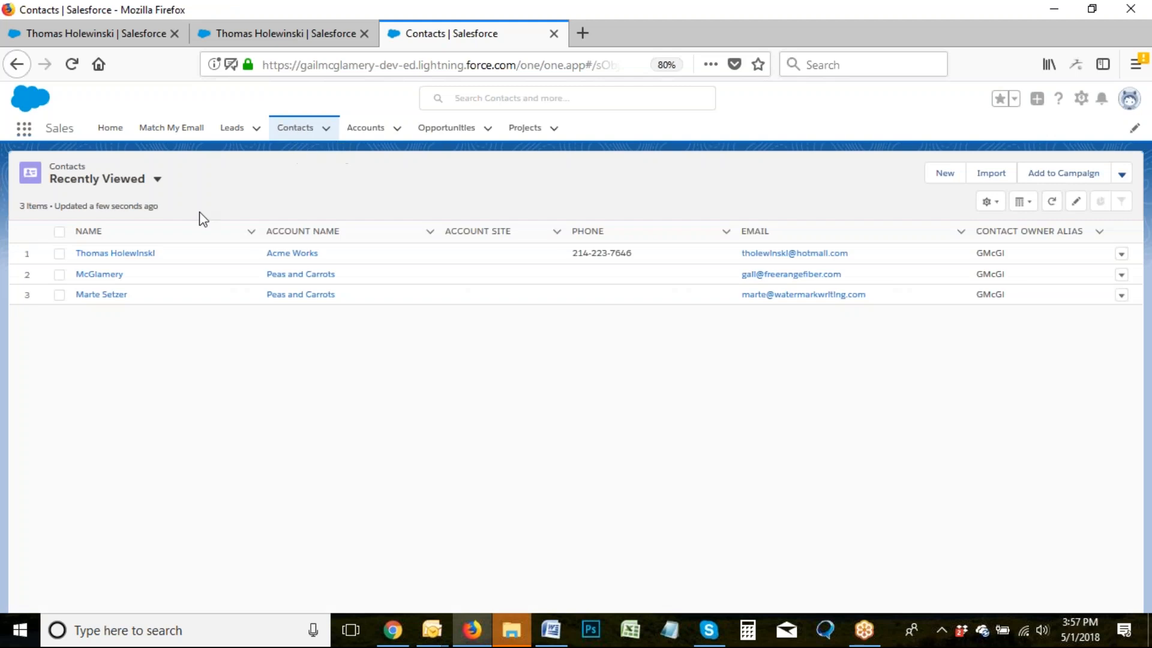
pyautogui.click(133, 255)
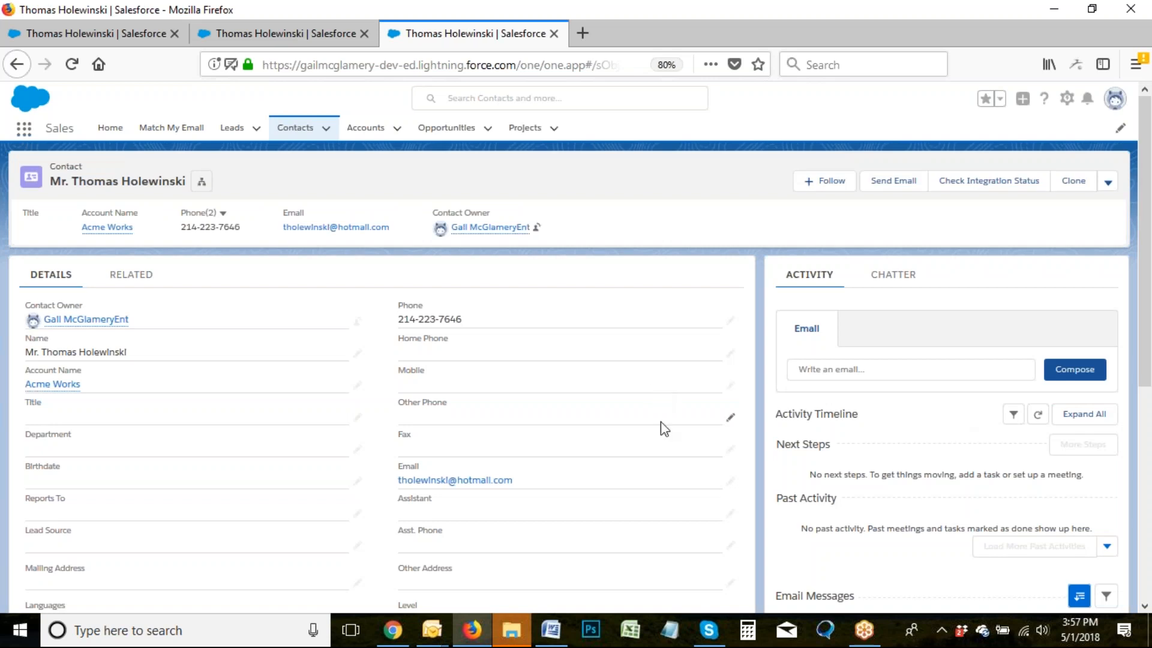
pyautogui.click(72, 66)
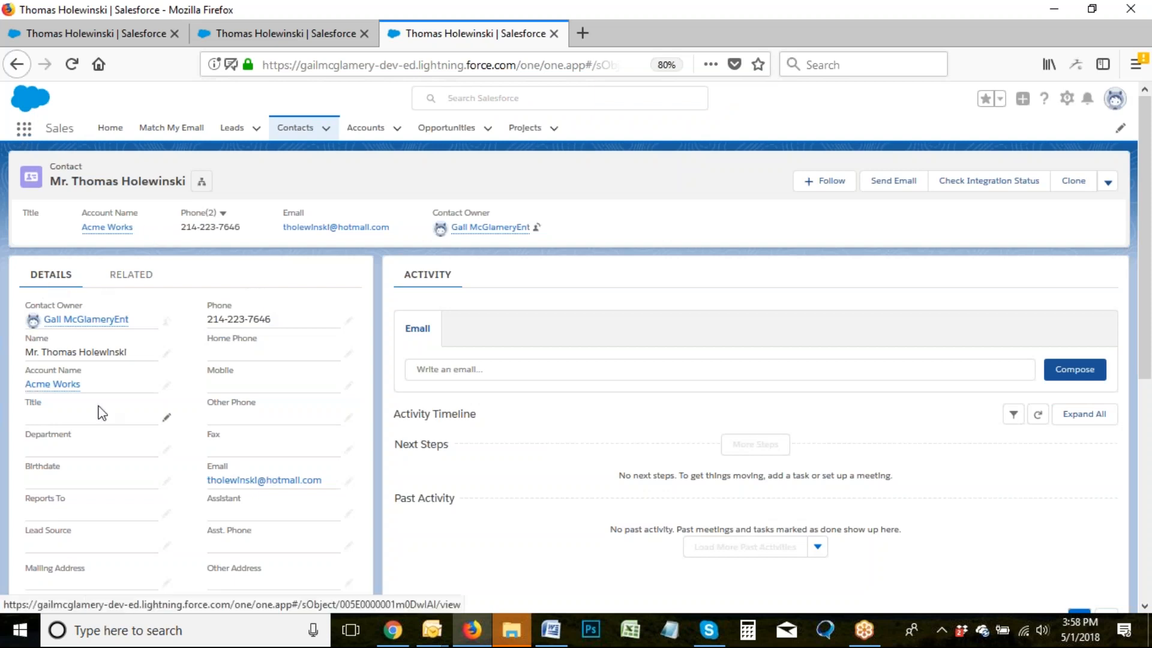
# Check the Related and Details tabs and scroll down to the Email Messages list.
pyautogui.click(132, 287)
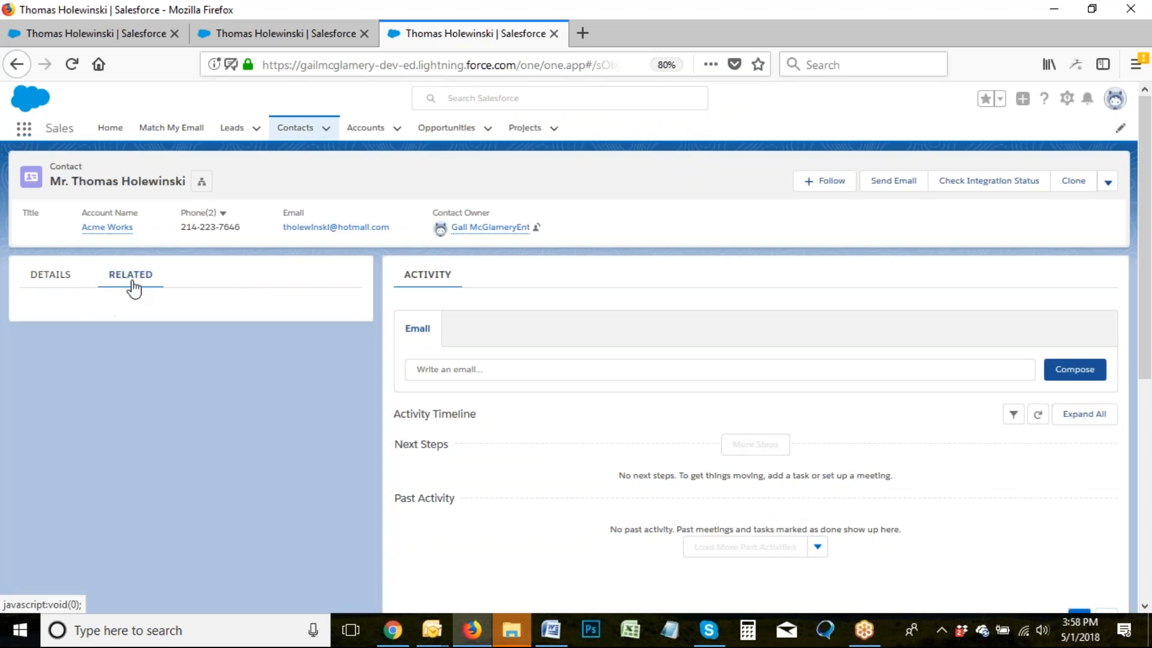
pyautogui.click(57, 276)
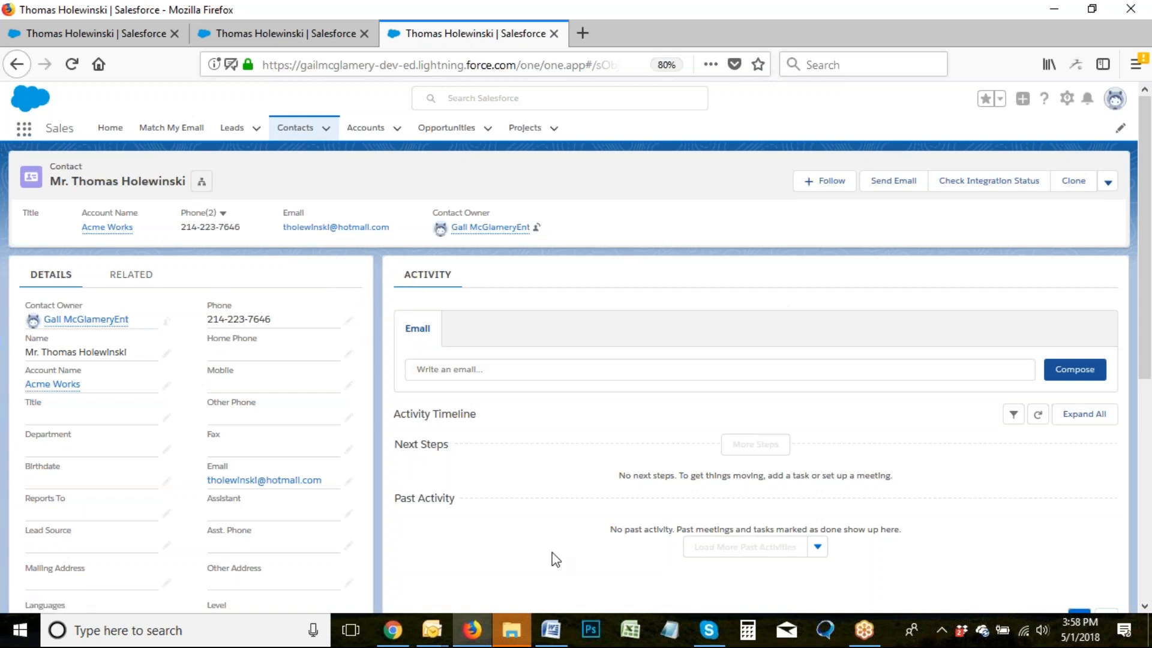
pyautogui.scroll(-6, 540, 532)
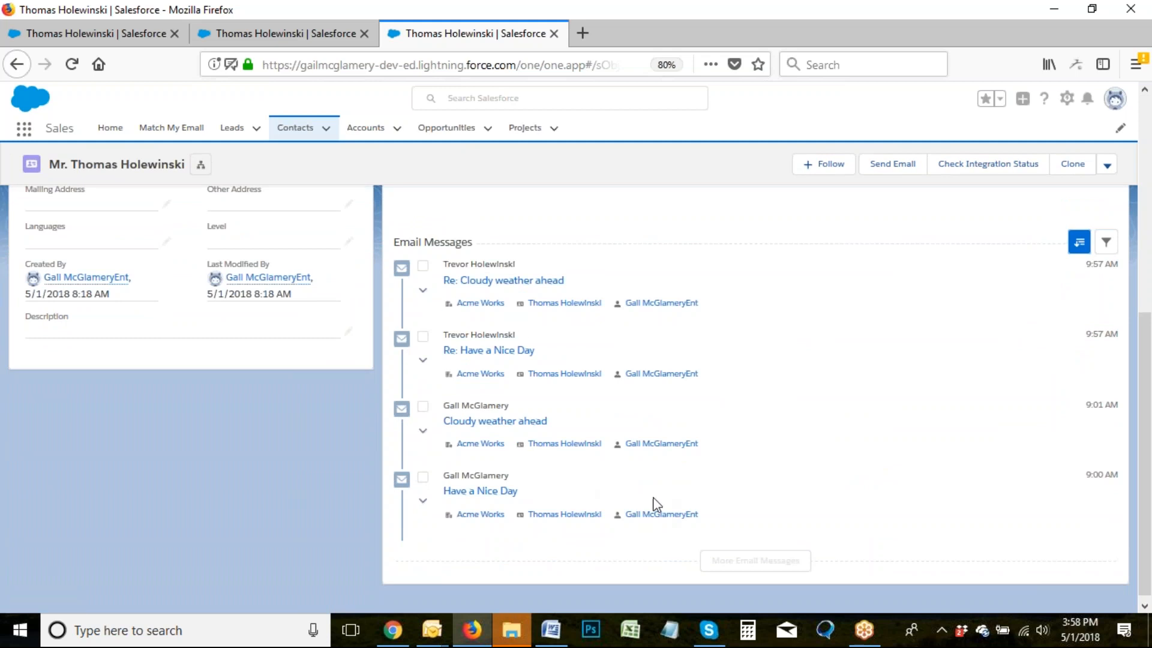
pyautogui.scroll(4, 663, 493)
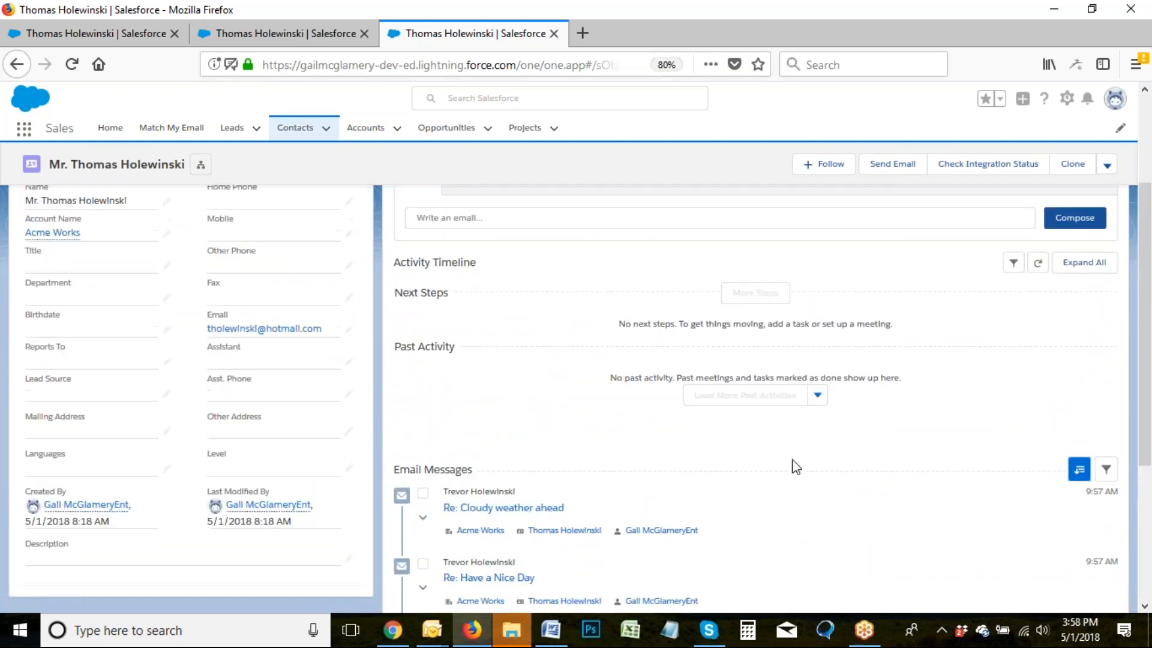